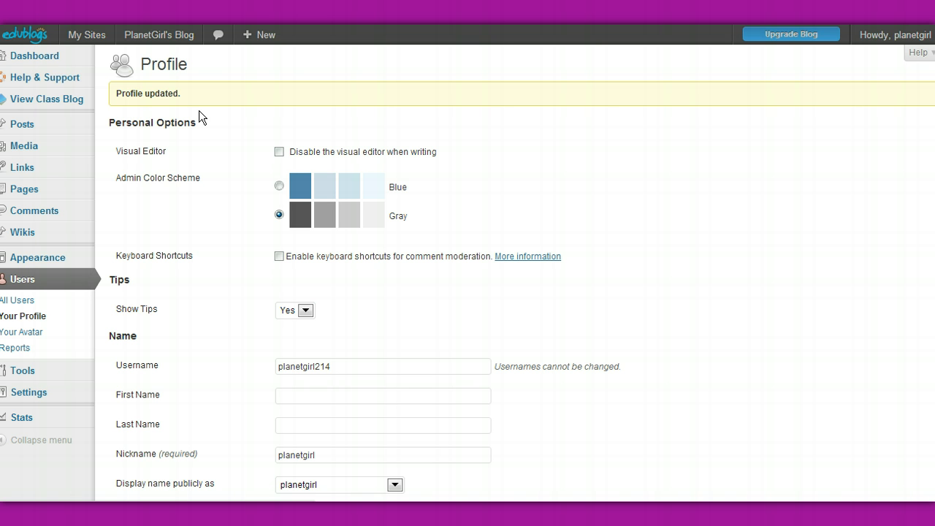
View the blog's front page and open its theme management page.
{"action": "mouse_move", "coordinate": [170, 36]}
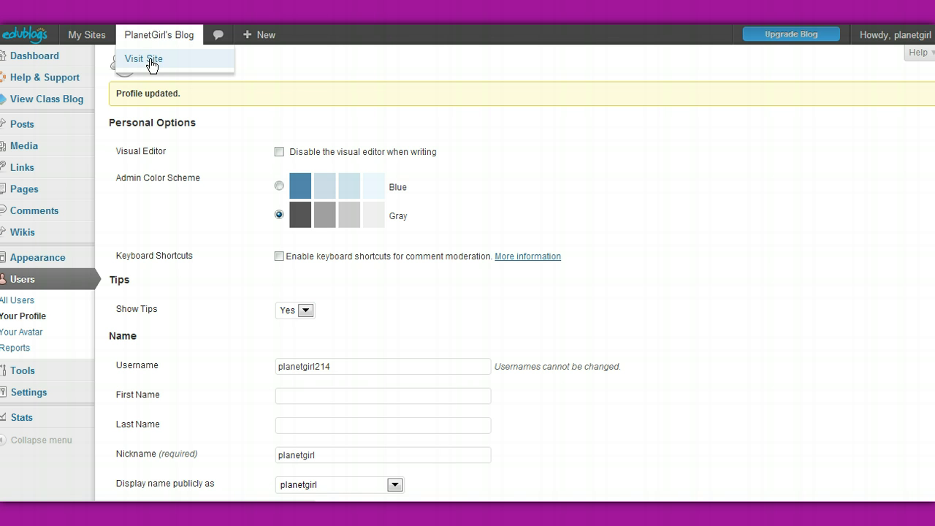
{"action": "left_click", "coordinate": [146, 59]}
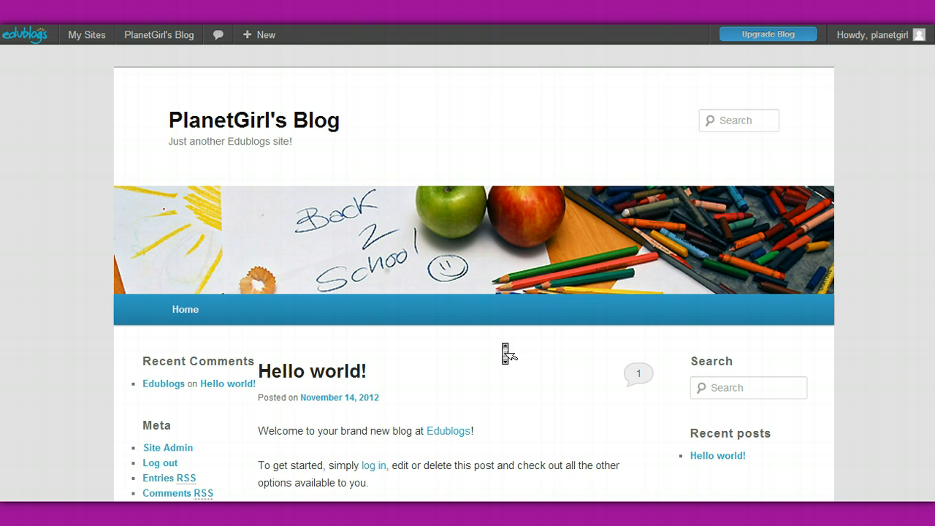
{"action": "scroll", "coordinate": [505, 354], "scroll_direction": "down", "scroll_amount": 5}
{"action": "scroll", "coordinate": [505, 353], "scroll_direction": "up", "scroll_amount": 5}
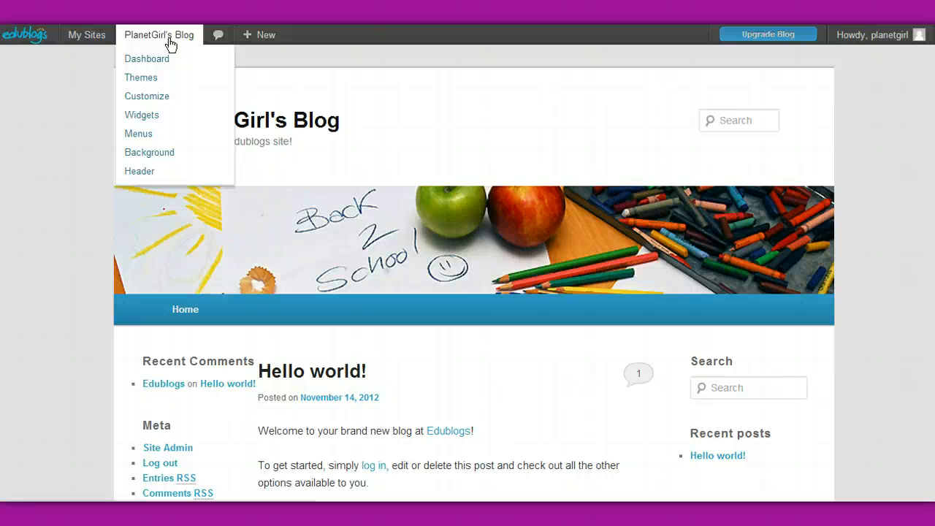
{"action": "left_click", "coordinate": [150, 86]}
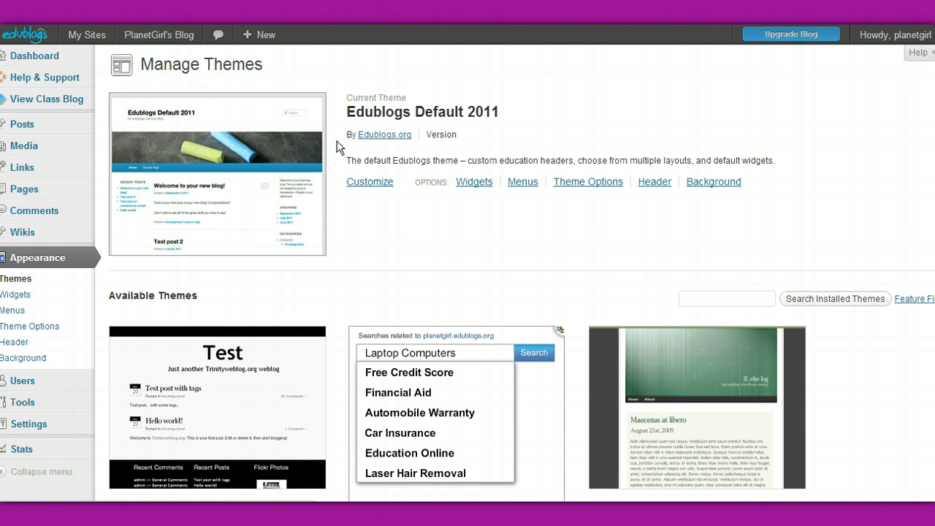
Look through the available themes for the blog, from 72 Class on to Blue Zinfandel Enhanced.
{"action": "scroll", "coordinate": [397, 238], "scroll_direction": "down", "scroll_amount": 3}
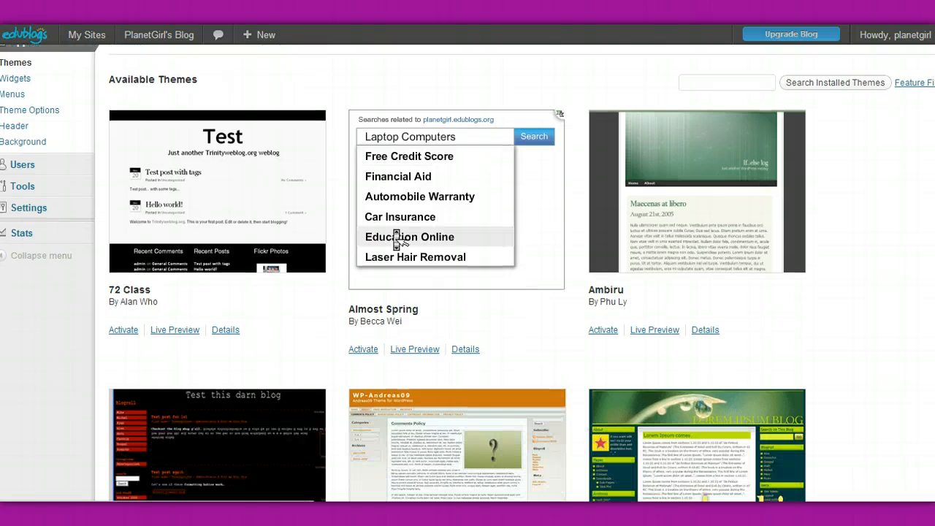
{"action": "scroll", "coordinate": [397, 237], "scroll_direction": "down", "scroll_amount": 1}
{"action": "scroll", "coordinate": [397, 238], "scroll_direction": "down", "scroll_amount": 1}
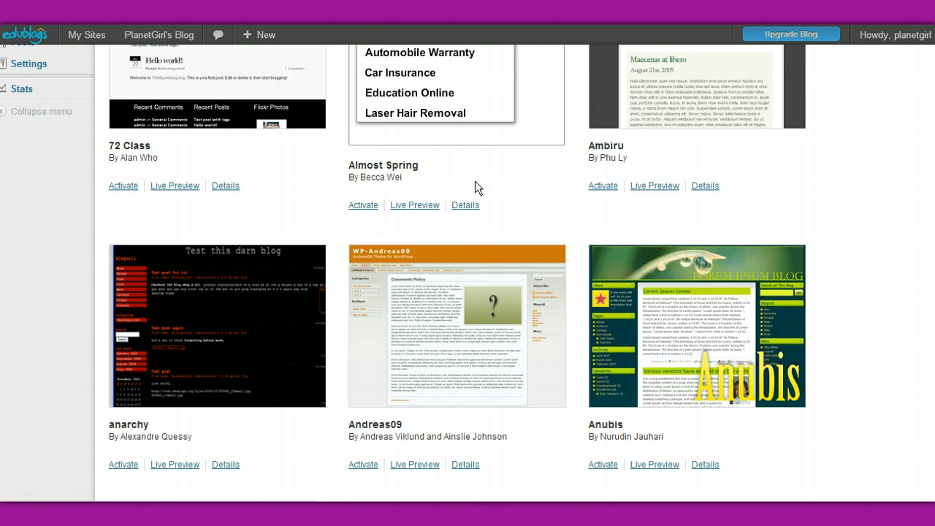
{"action": "scroll", "coordinate": [476, 190], "scroll_direction": "down", "scroll_amount": 1}
{"action": "scroll", "coordinate": [479, 191], "scroll_direction": "down", "scroll_amount": 1}
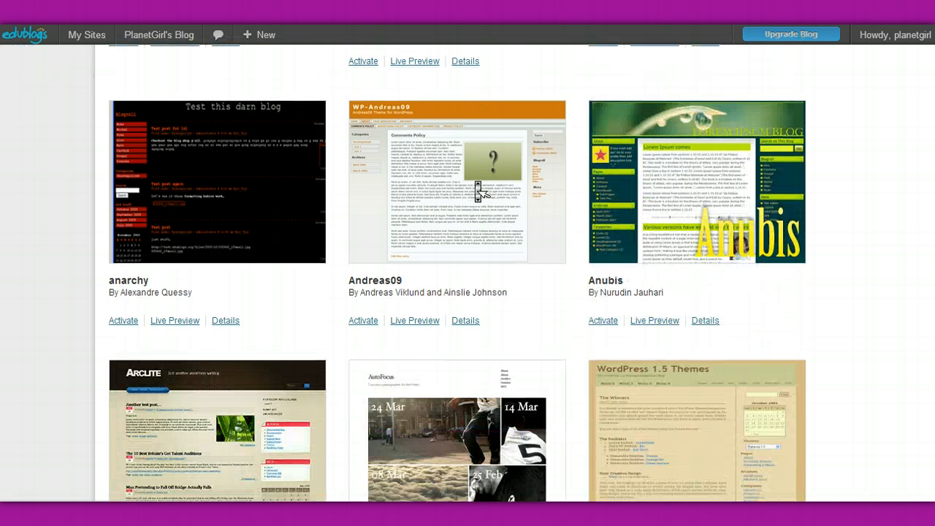
{"action": "scroll", "coordinate": [479, 191], "scroll_direction": "down", "scroll_amount": 1}
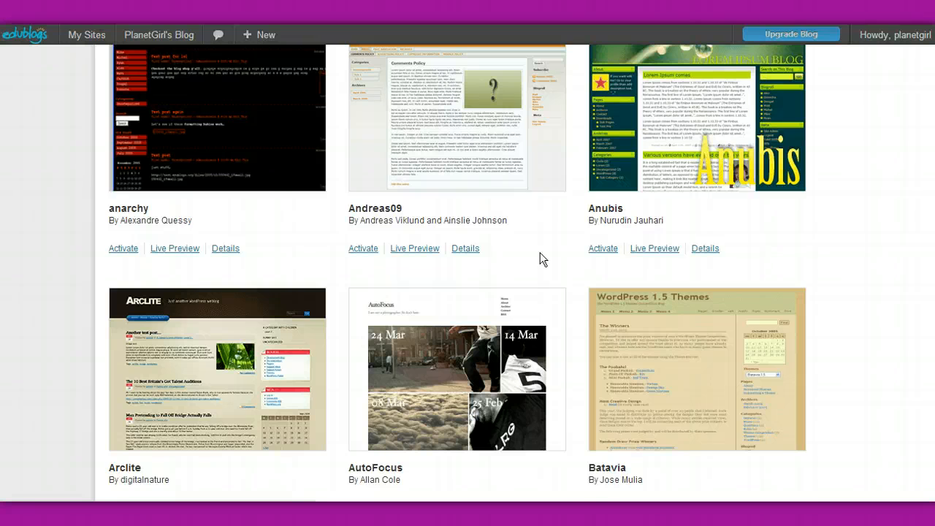
{"action": "scroll", "coordinate": [544, 265], "scroll_direction": "down", "scroll_amount": 2}
{"action": "scroll", "coordinate": [547, 268], "scroll_direction": "down", "scroll_amount": 3}
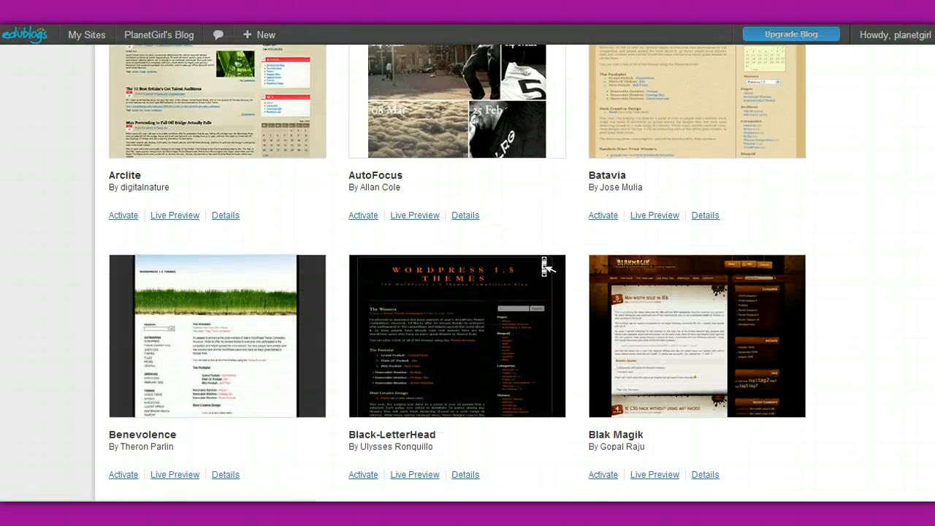
{"action": "scroll", "coordinate": [546, 268], "scroll_direction": "down", "scroll_amount": 3}
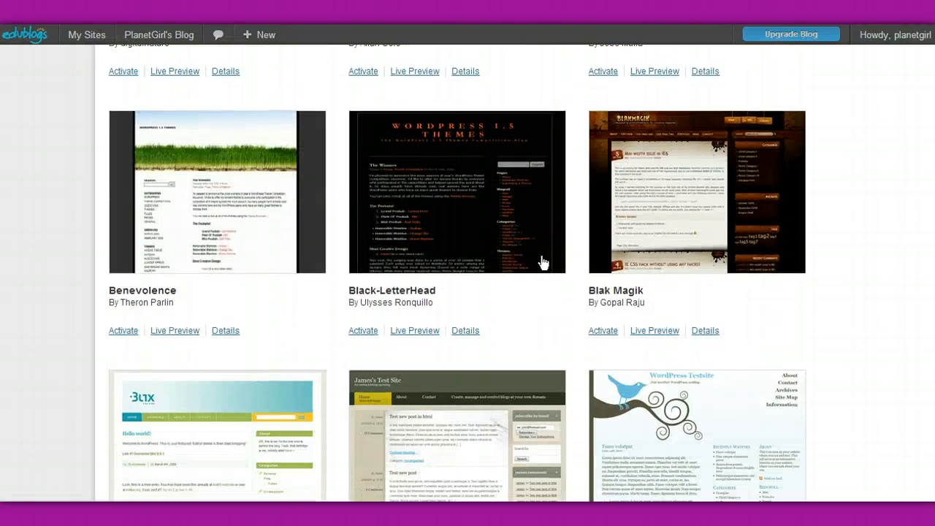
{"action": "scroll", "coordinate": [547, 268], "scroll_direction": "down", "scroll_amount": 6}
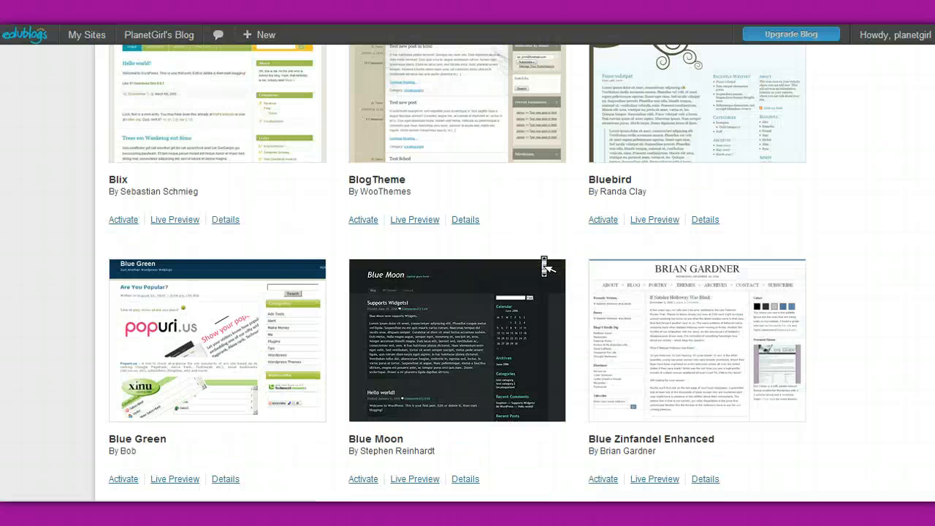
Look over the blog in a live preview of the Bluebird theme, and leave the preview without activating it.
{"action": "scroll", "coordinate": [546, 267], "scroll_direction": "up", "scroll_amount": 4}
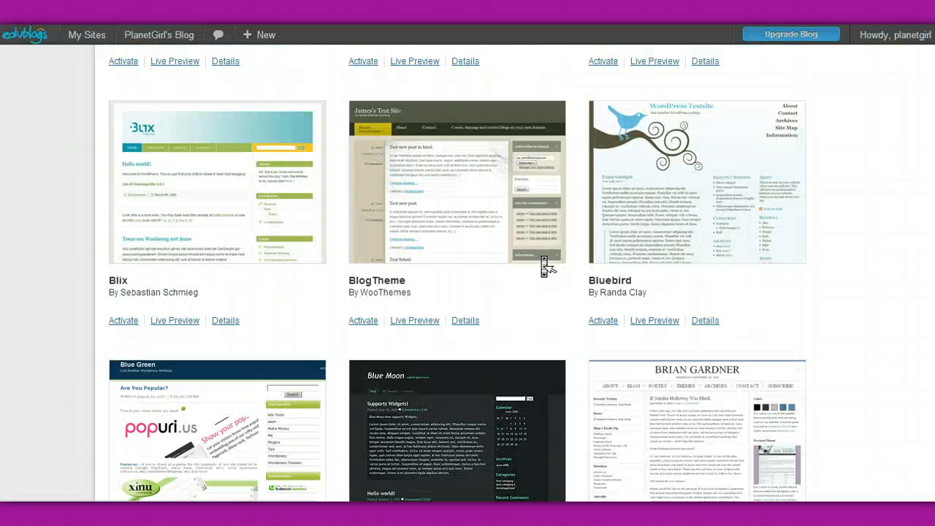
{"action": "left_click", "coordinate": [650, 323]}
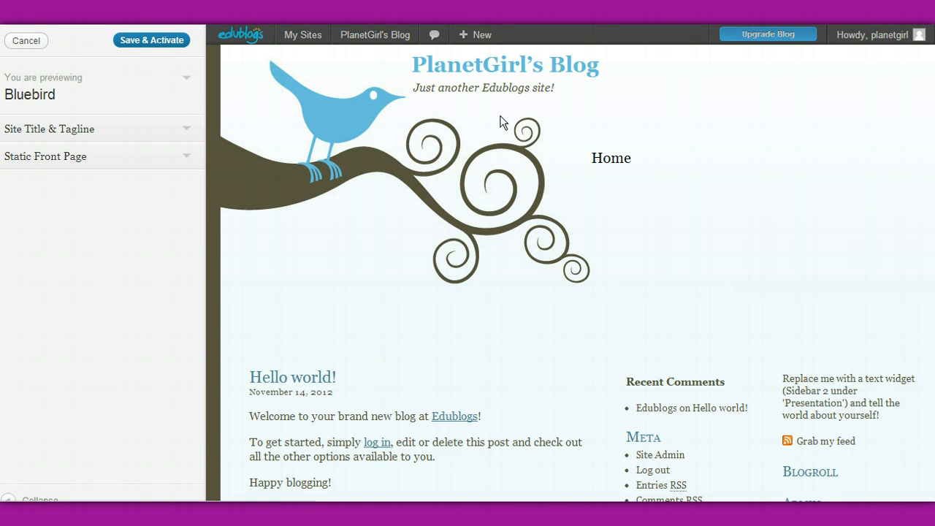
{"action": "scroll", "coordinate": [502, 124], "scroll_direction": "down", "scroll_amount": 3}
{"action": "scroll", "coordinate": [502, 126], "scroll_direction": "down", "scroll_amount": 2}
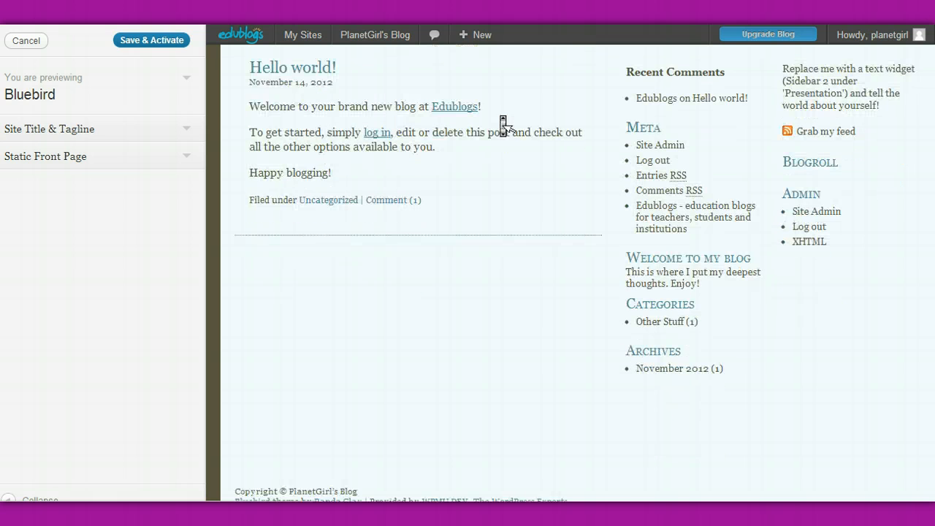
{"action": "scroll", "coordinate": [502, 126], "scroll_direction": "up", "scroll_amount": 4}
{"action": "scroll", "coordinate": [503, 125], "scroll_direction": "down", "scroll_amount": 3}
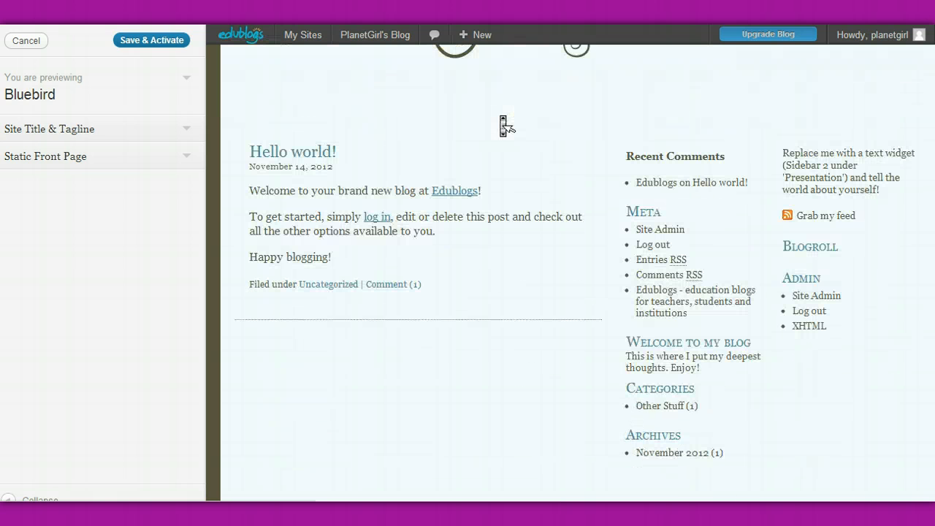
{"action": "scroll", "coordinate": [503, 126], "scroll_direction": "up", "scroll_amount": 3}
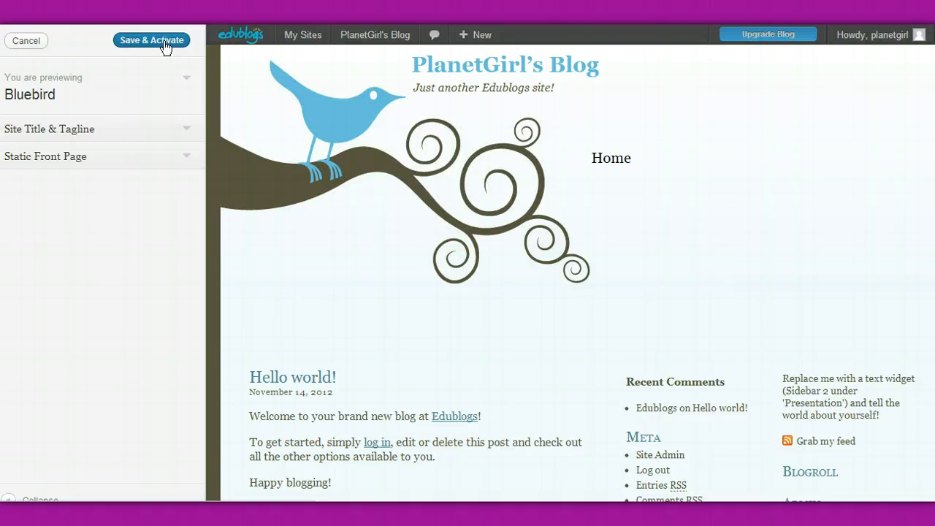
{"action": "left_click", "coordinate": [29, 47]}
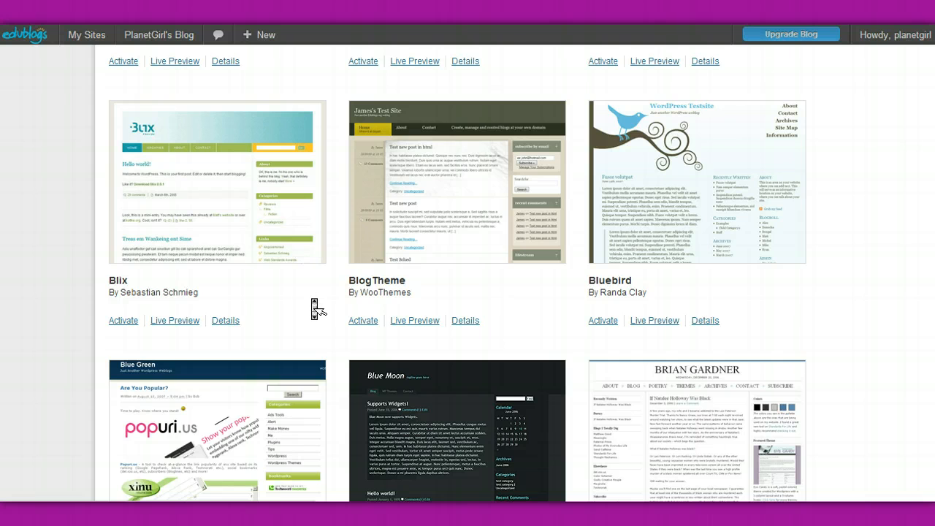
Open a live preview of the Copyblogger theme and expand its site title and tagline settings.
{"action": "scroll", "coordinate": [314, 307], "scroll_direction": "down", "scroll_amount": 5}
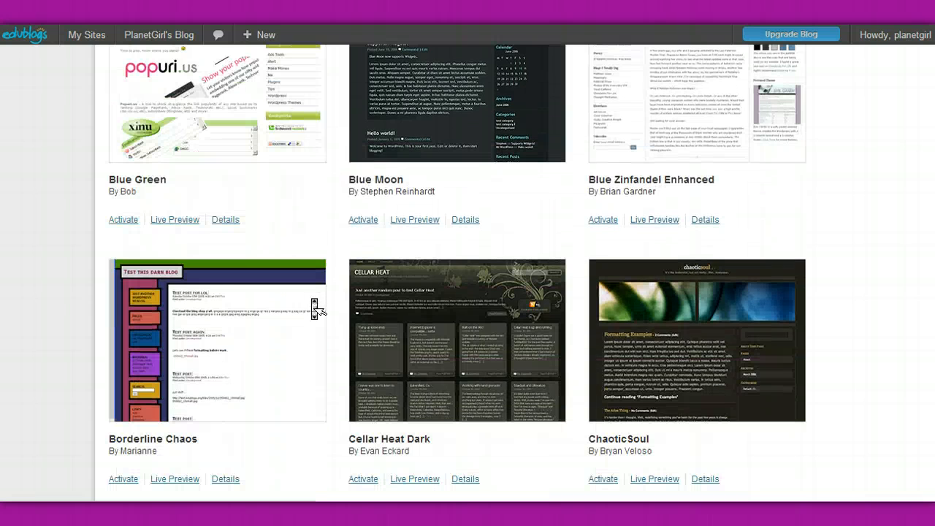
{"action": "scroll", "coordinate": [314, 309], "scroll_direction": "down", "scroll_amount": 4}
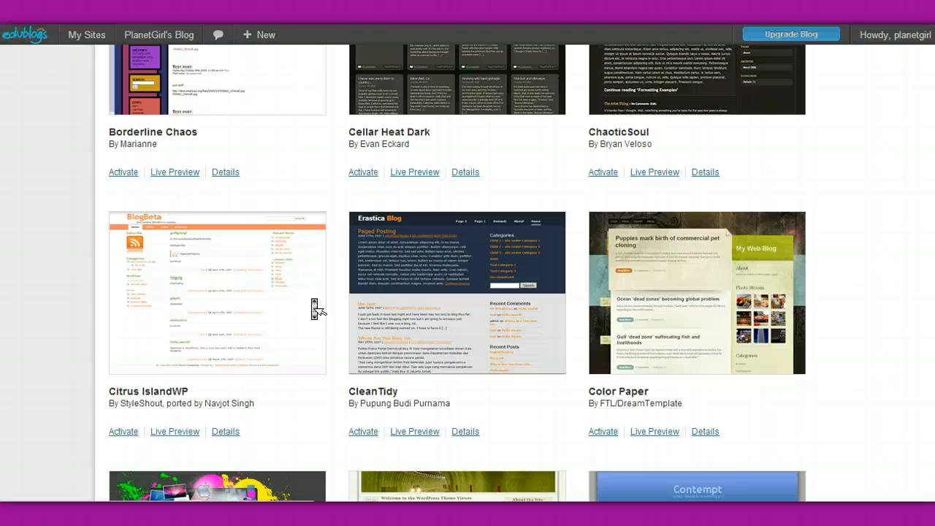
{"action": "scroll", "coordinate": [315, 309], "scroll_direction": "down", "scroll_amount": 8}
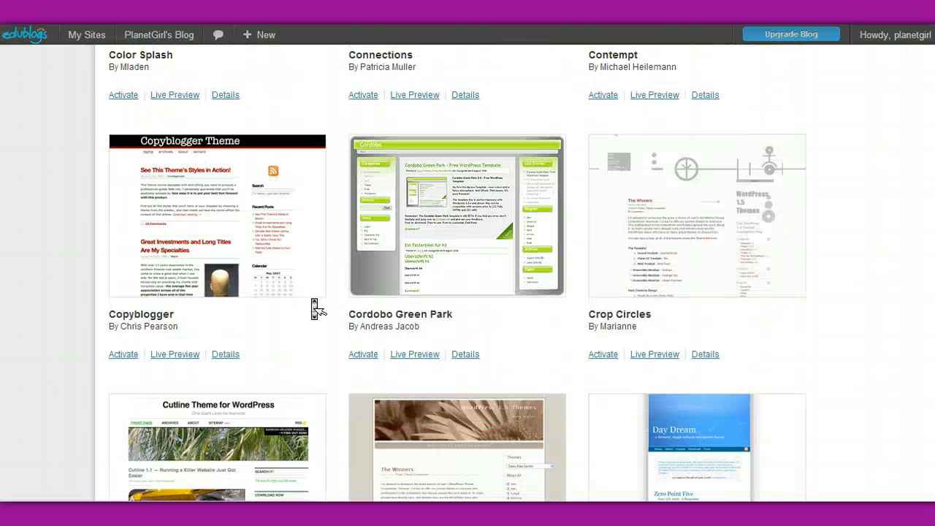
{"action": "scroll", "coordinate": [314, 309], "scroll_direction": "down", "scroll_amount": 1}
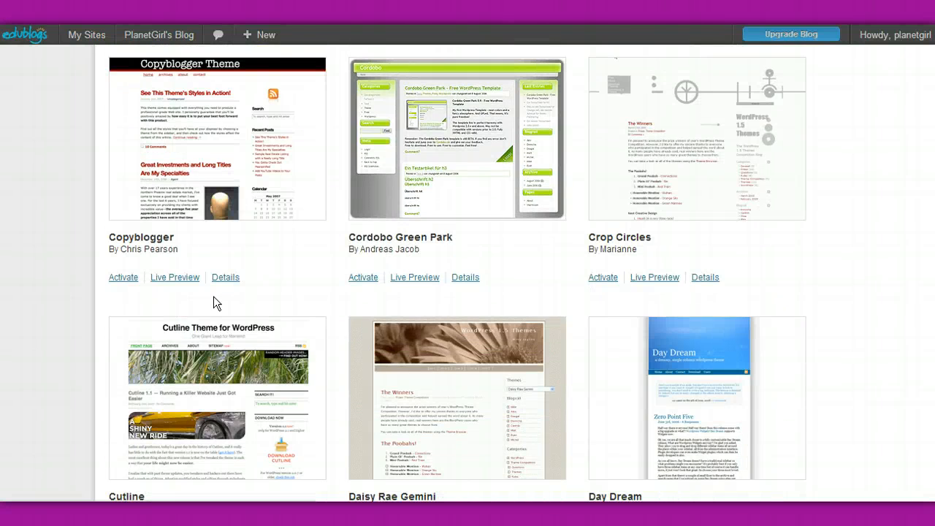
{"action": "left_click", "coordinate": [173, 277]}
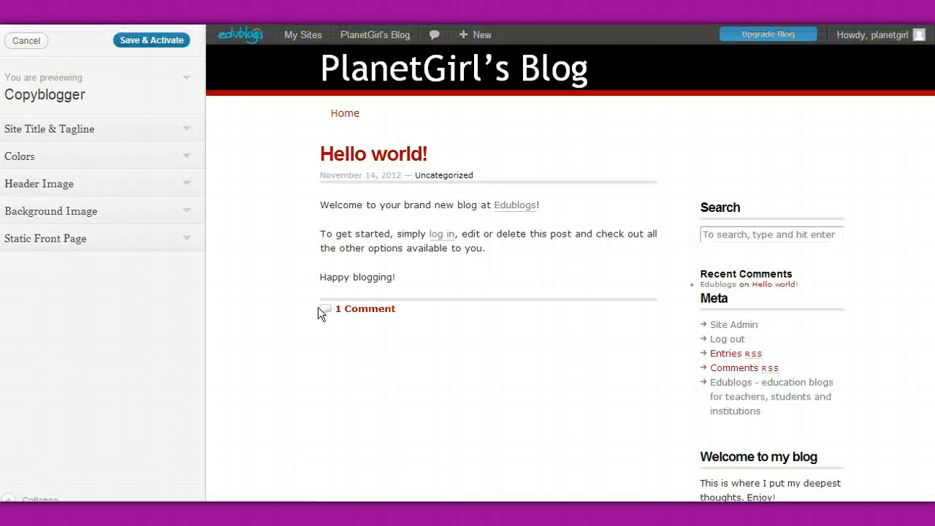
{"action": "middle_click", "coordinate": [272, 315]}
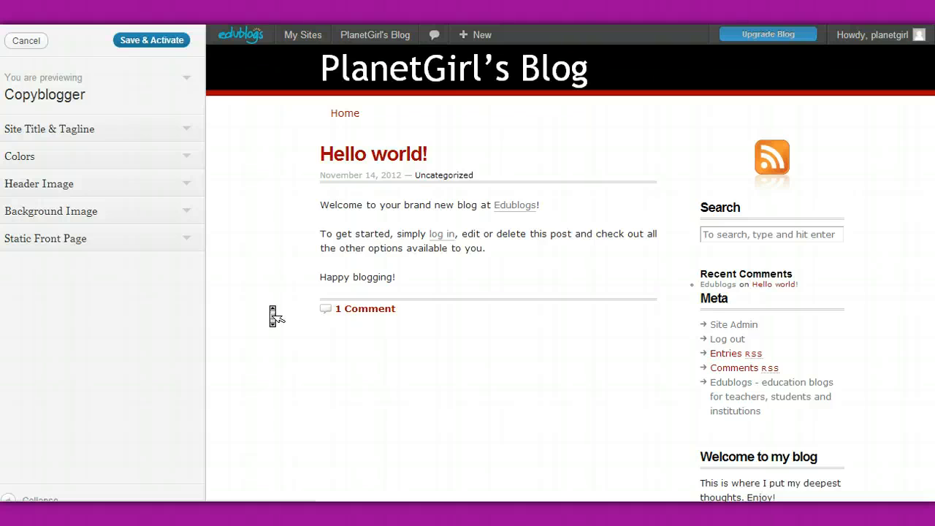
{"action": "scroll", "coordinate": [273, 315], "scroll_direction": "up", "scroll_amount": 3}
{"action": "left_click", "coordinate": [188, 131]}
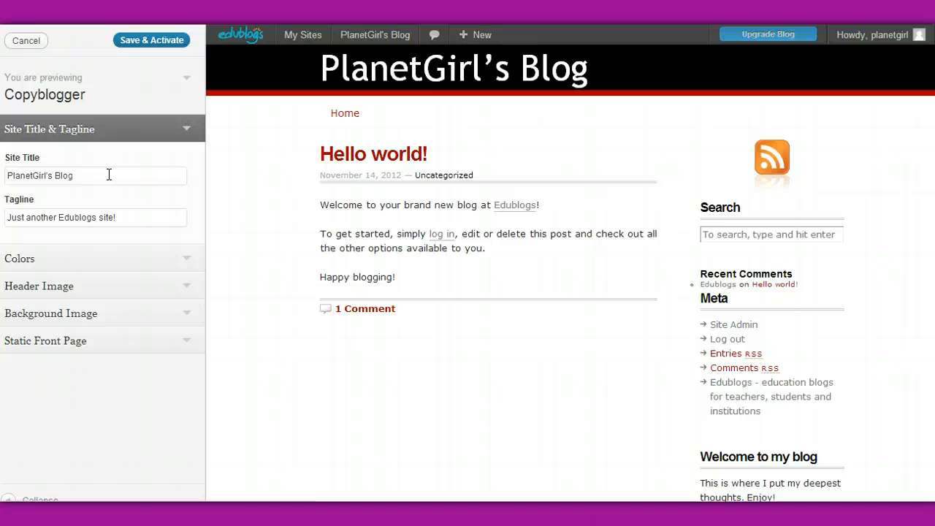
Replace the site title with "My Science Blog".
{"action": "left_click", "coordinate": [109, 175]}
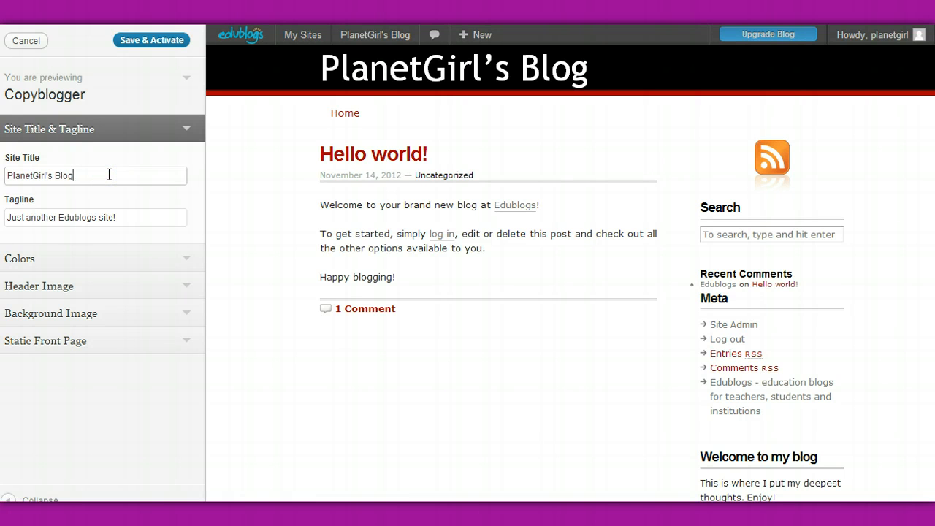
{"action": "key", "text": "BackSpace"}
{"action": "key", "text": "BackSpace"}
{"action": "key", "text": "BackSpace"}
{"action": "key", "text": "BackSpace"}
{"action": "key", "text": "BackSpace"}
{"action": "key", "text": "BackSpace"}
{"action": "key", "text": "BackSpace"}
{"action": "key", "text": "BackSpace"}
{"action": "key", "text": "BackSpace"}
{"action": "key", "text": "BackSpace"}
{"action": "key", "text": "BackSpace"}
{"action": "key", "text": "BackSpace"}
{"action": "key", "text": "BackSpace"}
{"action": "key", "text": "BackSpace"}
{"action": "key", "text": "BackSpace"}
{"action": "key", "text": "BackSpace"}
{"action": "key", "text": "BackSpace"}
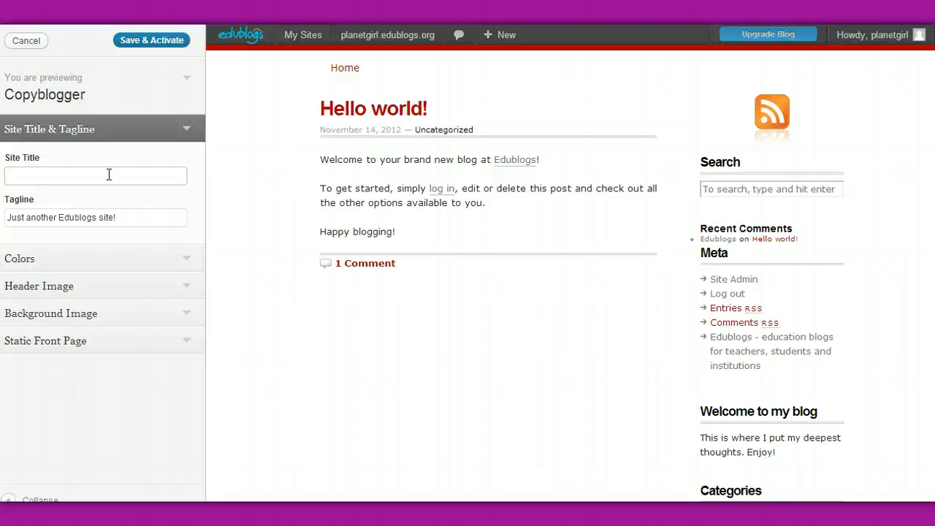
{"action": "type", "text": "My Science Blog"}
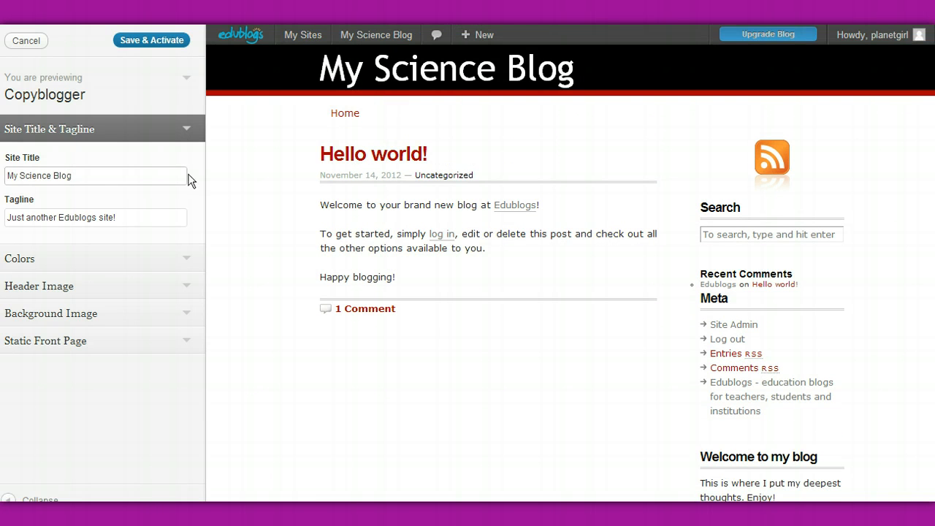
Change the site title to "Planet Girl's Blog".
{"action": "left_click", "coordinate": [133, 176]}
{"action": "key", "text": "BackSpace"}
{"action": "key", "text": "BackSpace"}
{"action": "key", "text": "BackSpace"}
{"action": "key", "text": "BackSpace"}
{"action": "key", "text": "BackSpace"}
{"action": "key", "text": "BackSpace"}
{"action": "key", "text": "BackSpace"}
{"action": "key", "text": "BackSpace"}
{"action": "key", "text": "BackSpace"}
{"action": "key", "text": "BackSpace"}
{"action": "key", "text": "BackSpace"}
{"action": "key", "text": "BackSpace"}
{"action": "key", "text": "BackSpace"}
{"action": "key", "text": "BackSpace"}
{"action": "key", "text": "BackSpace"}
{"action": "type", "text": "Planet Girl's Blog"}
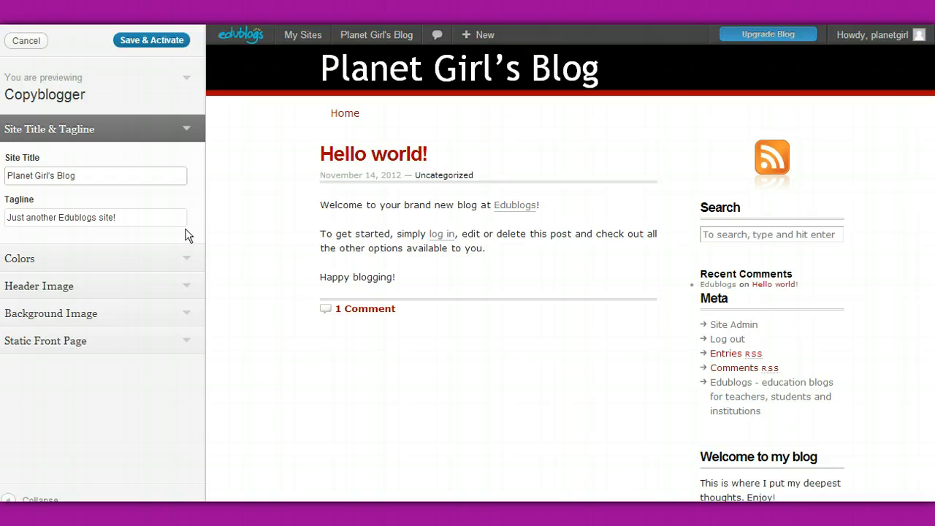
Replace the tagline with "My Science Place" and look over the whole previewed blog page.
{"action": "left_click", "coordinate": [156, 218]}
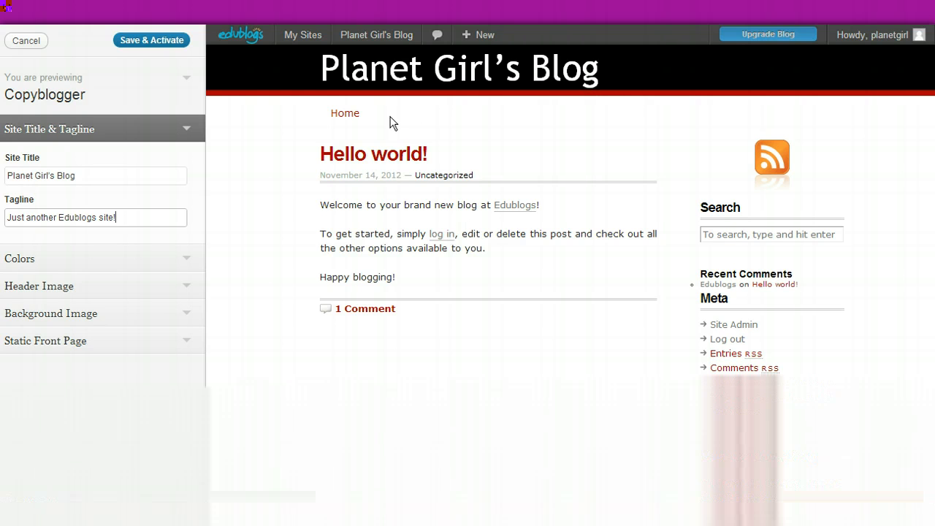
{"action": "key", "text": "BackSpace"}
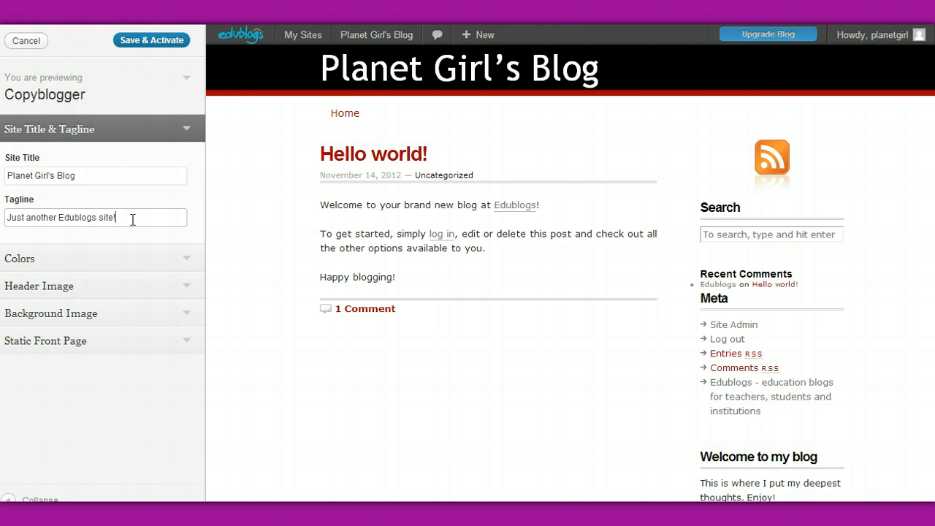
{"action": "key", "text": "BackSpace"}
{"action": "key", "text": "BackSpace"}
{"action": "key", "text": "BackSpace"}
{"action": "key", "text": "BackSpace"}
{"action": "key", "text": "BackSpace"}
{"action": "key", "text": "BackSpace"}
{"action": "key", "text": "BackSpace"}
{"action": "key", "text": "BackSpace"}
{"action": "key", "text": "BackSpace"}
{"action": "key", "text": "BackSpace"}
{"action": "key", "text": "BackSpace"}
{"action": "key", "text": "BackSpace"}
{"action": "key", "text": "BackSpace"}
{"action": "key", "text": "BackSpace"}
{"action": "key", "text": "BackSpace"}
{"action": "key", "text": "BackSpace"}
{"action": "key", "text": "BackSpace"}
{"action": "key", "text": "BackSpace"}
{"action": "key", "text": "BackSpace"}
{"action": "key", "text": "BackSpace"}
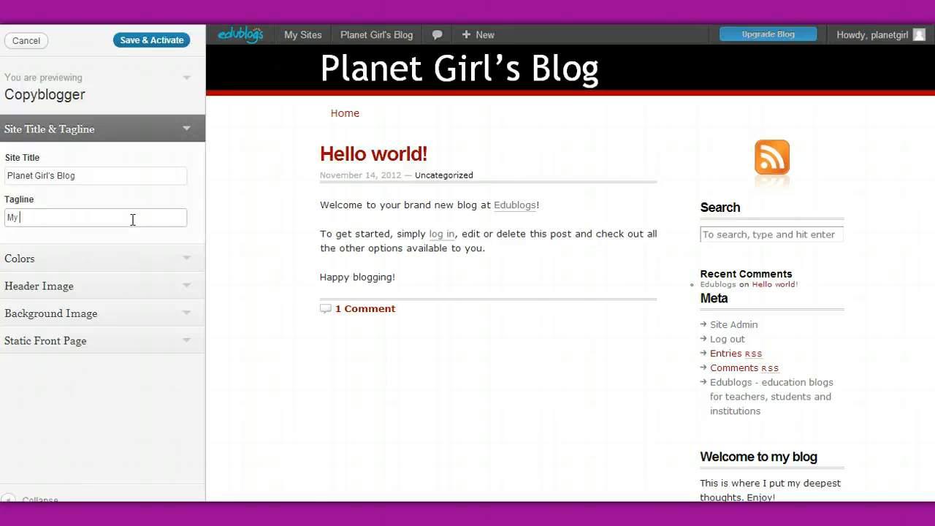
{"action": "type", "text": "s"}
{"action": "left_click", "coordinate": [288, 274]}
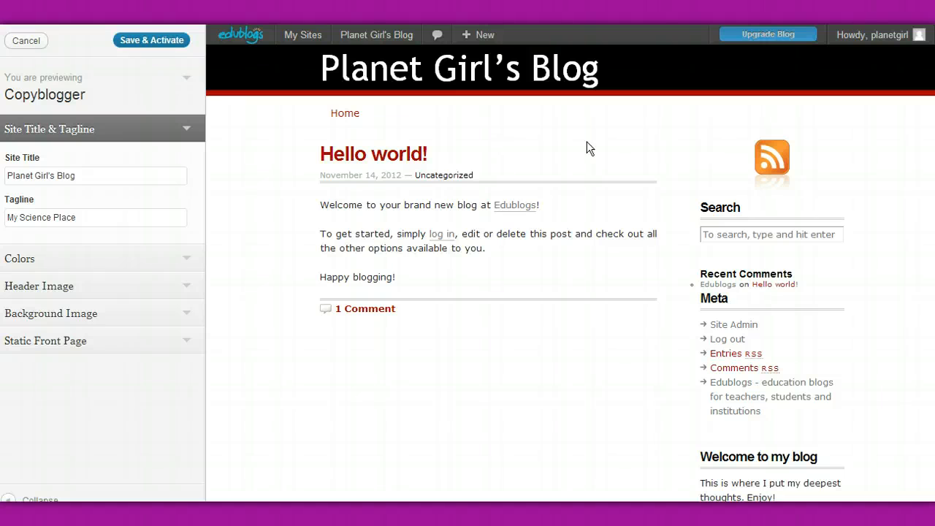
{"action": "middle_click", "coordinate": [616, 188]}
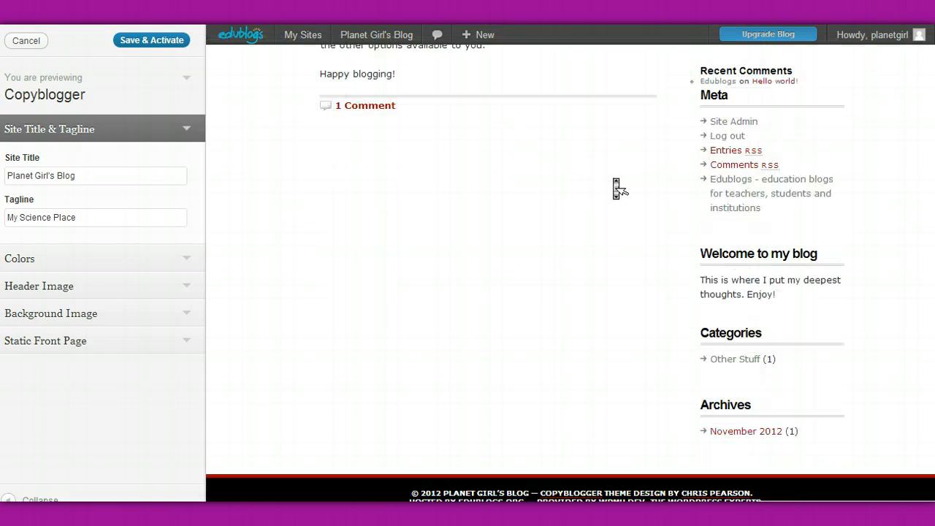
{"action": "scroll", "coordinate": [614, 180], "scroll_direction": "up", "scroll_amount": 3}
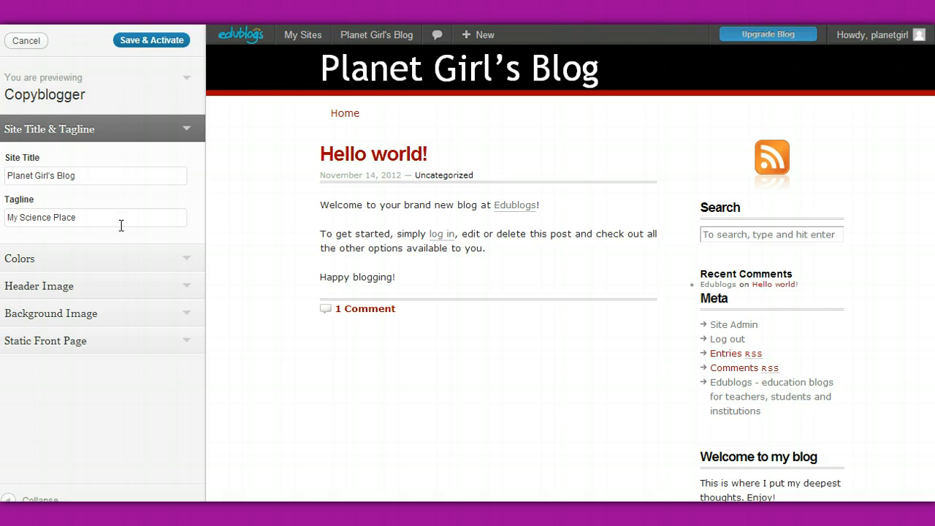
Open the background color settings and pick a dark blue background, #0f1d61.
{"action": "left_click", "coordinate": [136, 259]}
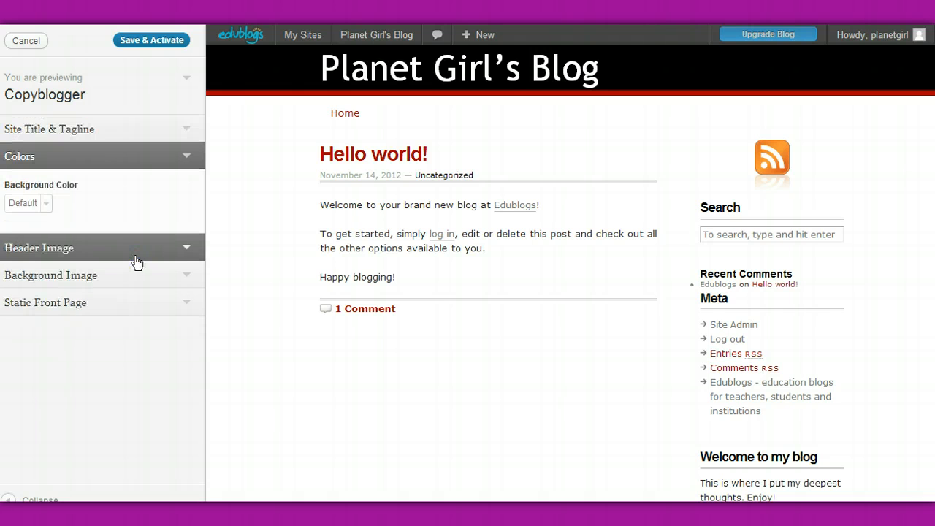
{"action": "left_click", "coordinate": [46, 205]}
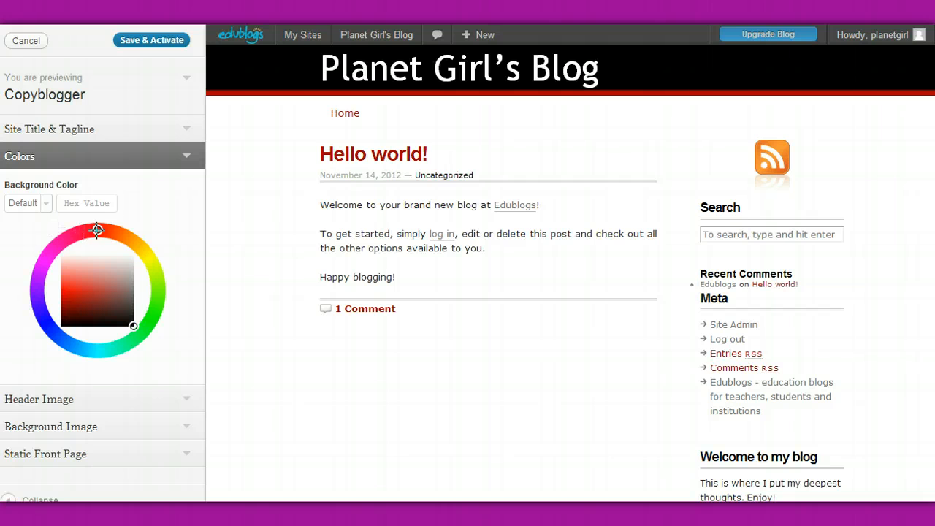
{"action": "mouse_move", "coordinate": [97, 231]}
{"action": "left_mouse_down"}
{"action": "mouse_move", "coordinate": [62, 231]}
{"action": "mouse_move", "coordinate": [32, 271]}
{"action": "mouse_move", "coordinate": [25, 313]}
{"action": "mouse_move", "coordinate": [36, 341]}
{"action": "left_mouse_up"}
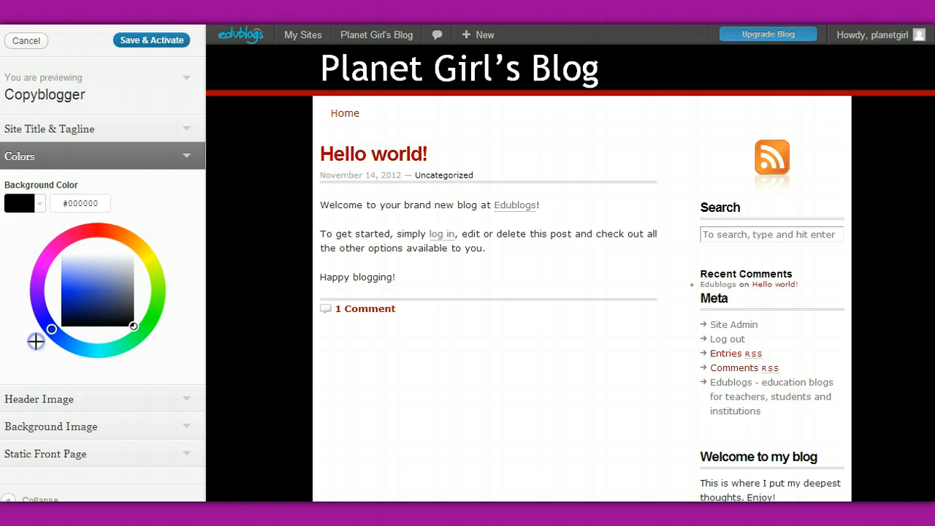
{"action": "left_click", "coordinate": [80, 310]}
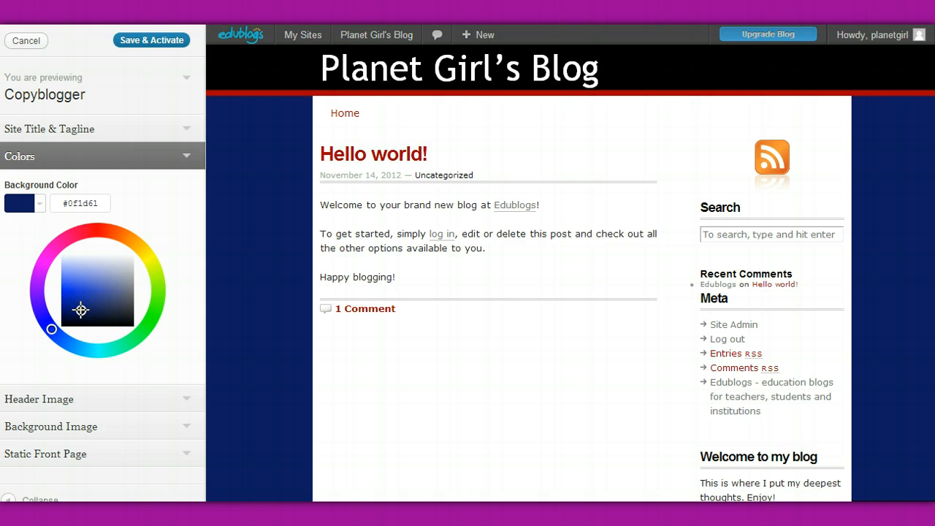
Try a grayish blue background color, #878ca6, and change it to lime green, #c2ea39.
{"action": "left_click", "coordinate": [122, 321]}
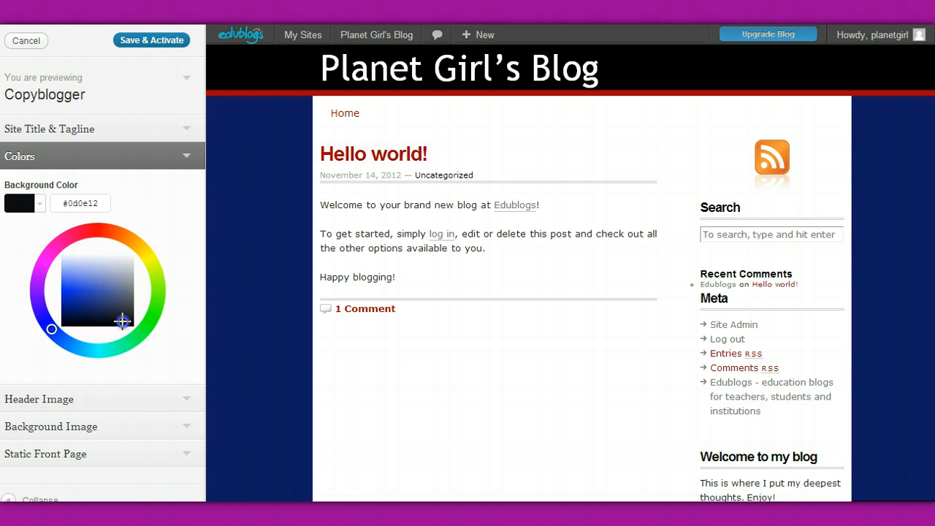
{"action": "left_click", "coordinate": [123, 283]}
{"action": "left_click", "coordinate": [161, 272]}
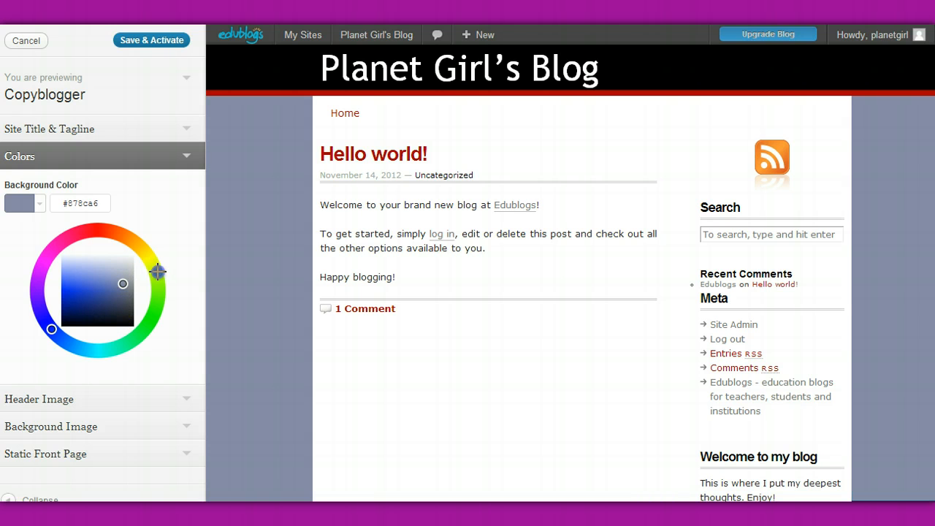
{"action": "left_click", "coordinate": [85, 298]}
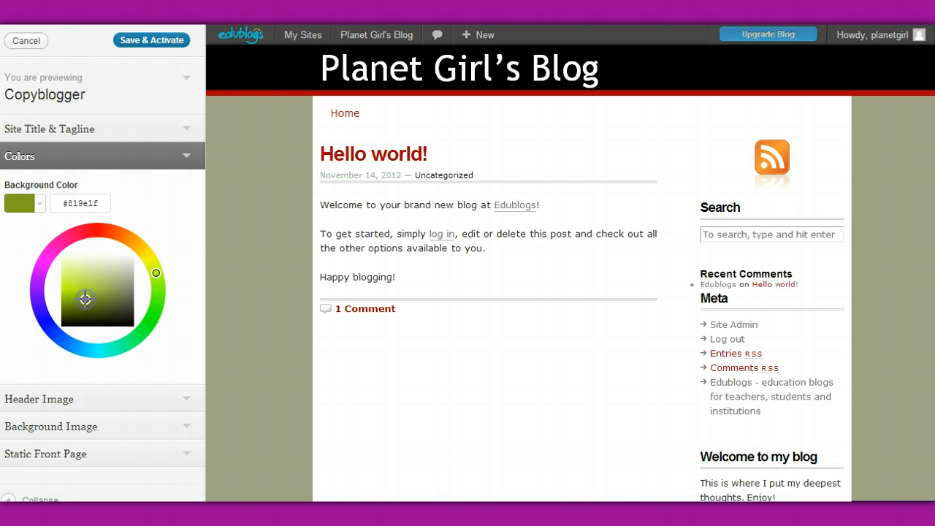
{"action": "left_click", "coordinate": [75, 284]}
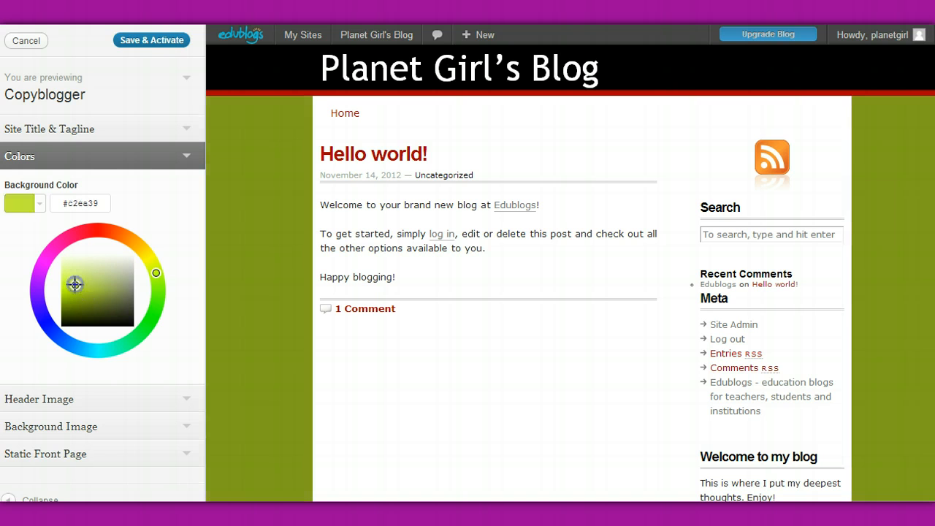
Change the background color to a muted red, #b17f7c.
{"action": "left_click", "coordinate": [101, 230]}
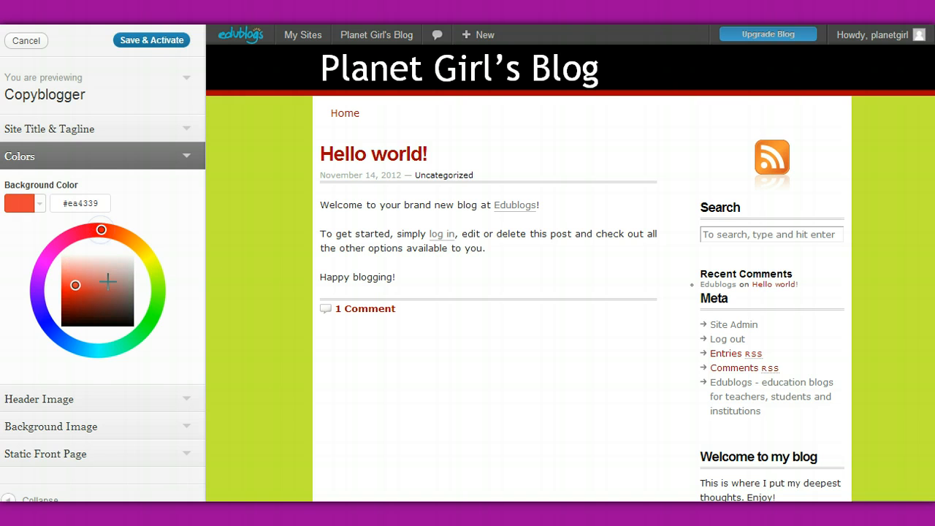
{"action": "left_click", "coordinate": [87, 292]}
{"action": "left_click", "coordinate": [115, 283]}
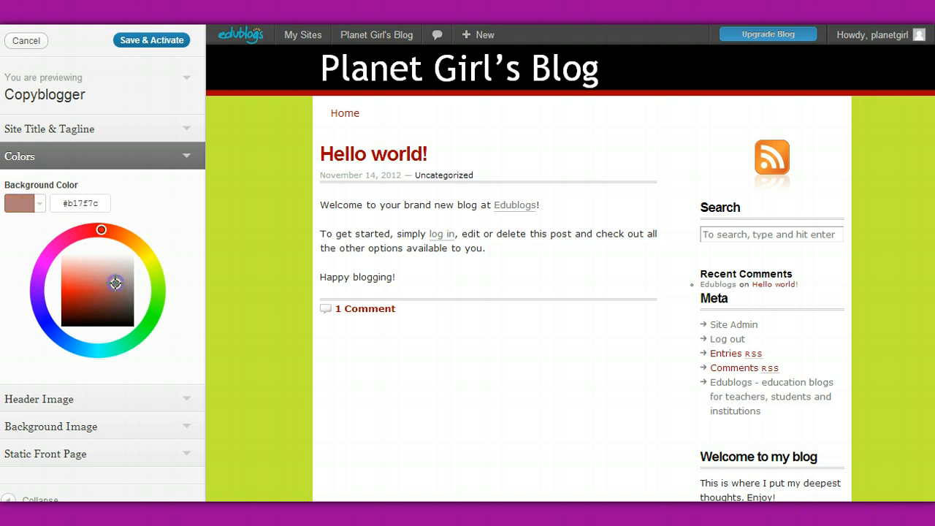
Change the background color to green, #33c148.
{"action": "left_click", "coordinate": [146, 328]}
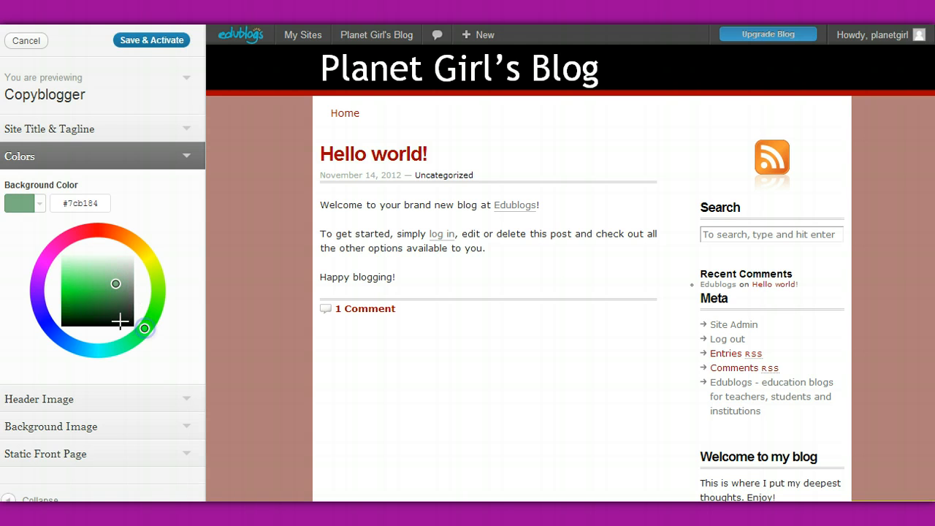
{"action": "left_click", "coordinate": [115, 316]}
{"action": "left_click", "coordinate": [82, 285]}
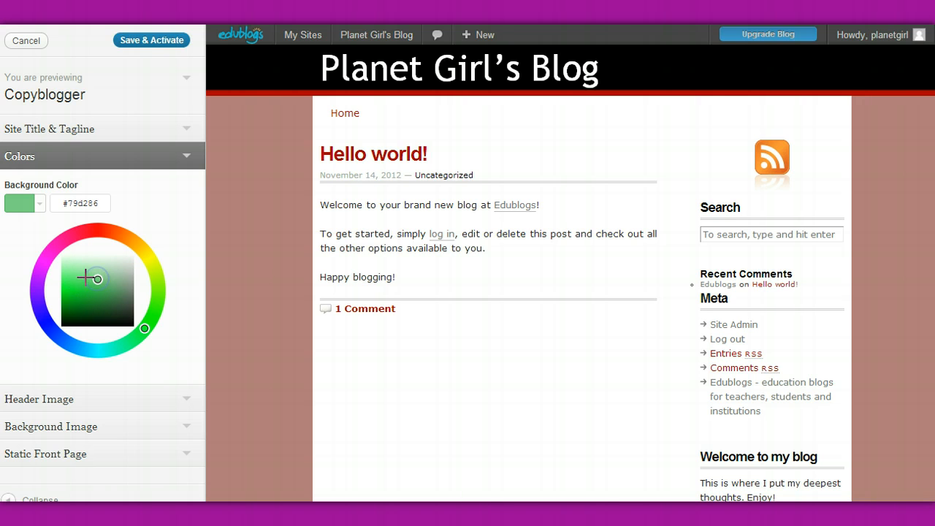
{"action": "left_click", "coordinate": [85, 277]}
{"action": "left_click", "coordinate": [91, 291]}
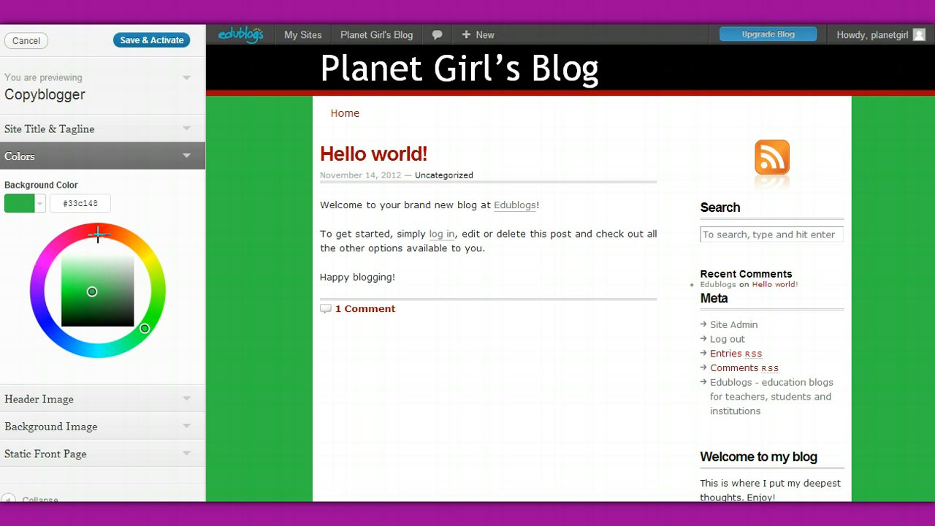
Change the background color to dark red, #b51212.
{"action": "left_click", "coordinate": [103, 231]}
{"action": "left_click", "coordinate": [72, 291]}
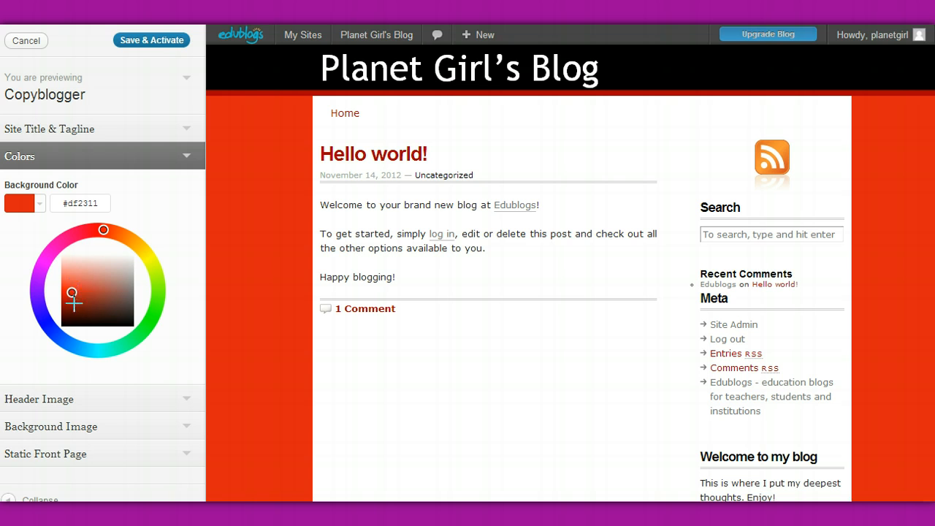
{"action": "left_click", "coordinate": [98, 231]}
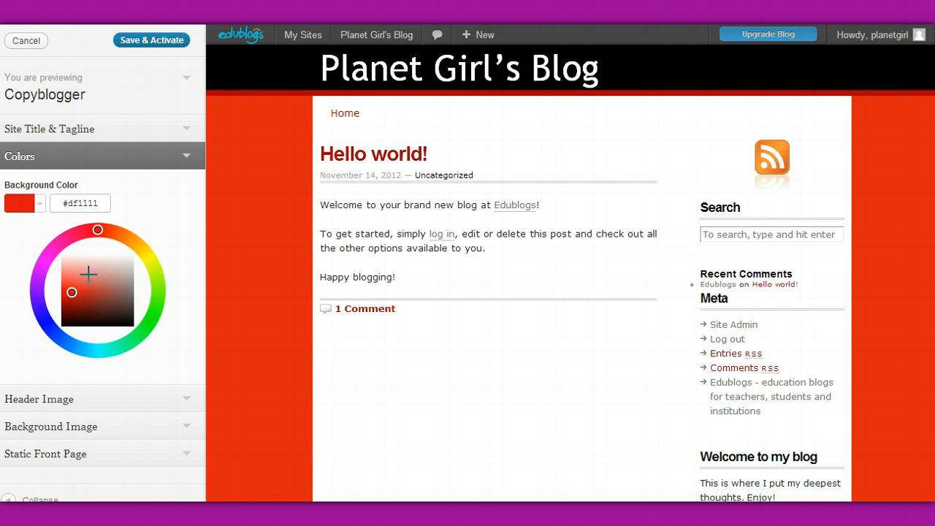
{"action": "left_click", "coordinate": [74, 298]}
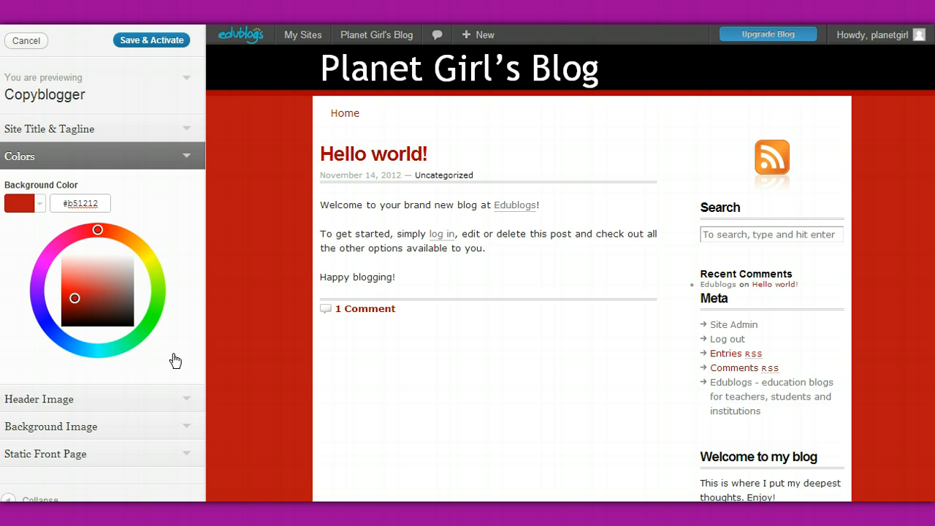
Search the Downloads folder for "planets" and upload "blue planet earth moon sun.jpg" as the header image.
{"action": "left_click", "coordinate": [190, 398]}
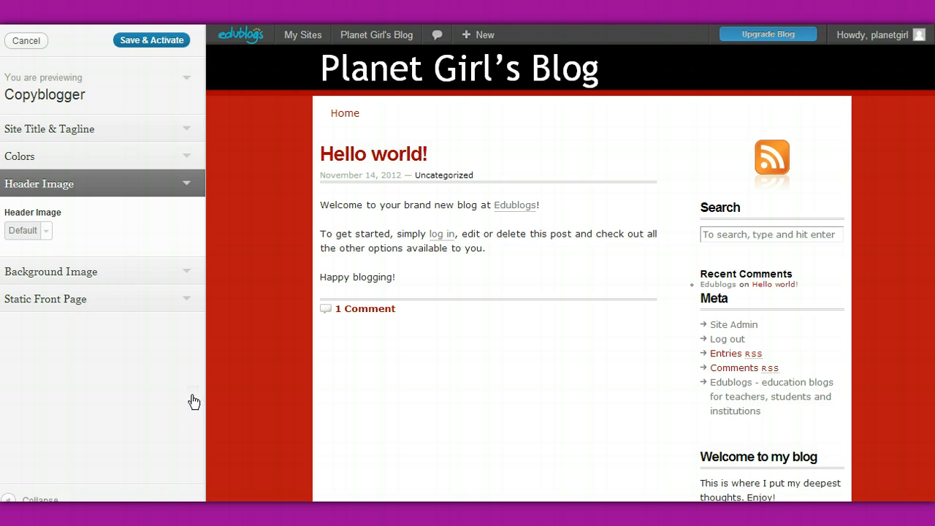
{"action": "left_click", "coordinate": [46, 231]}
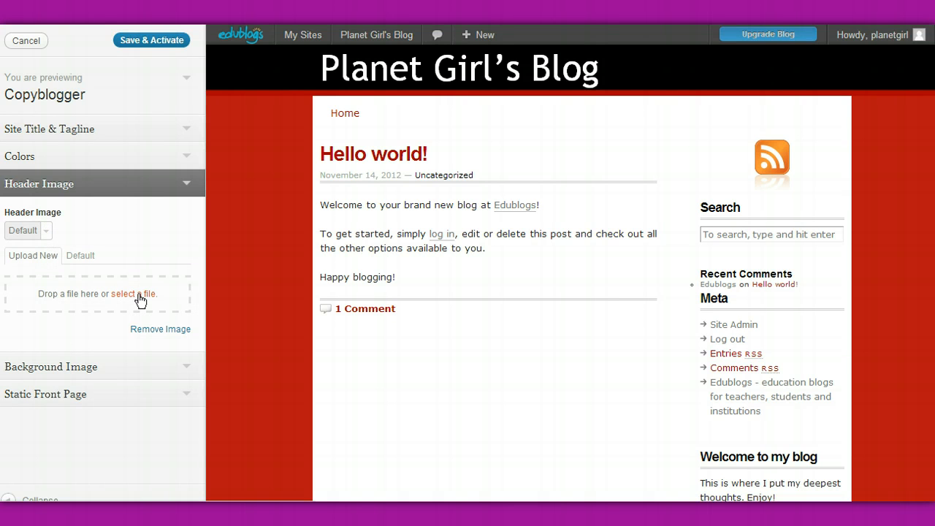
{"action": "left_click", "coordinate": [138, 294]}
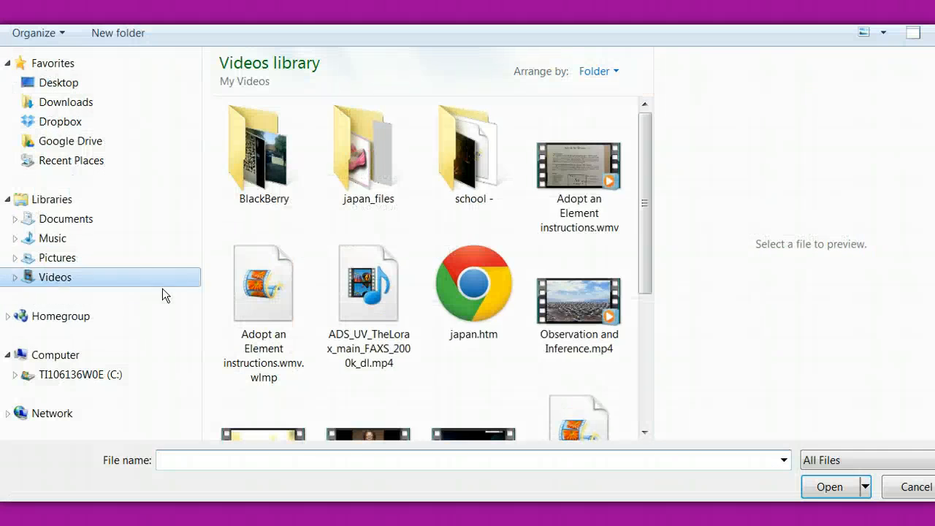
{"action": "left_click", "coordinate": [84, 106]}
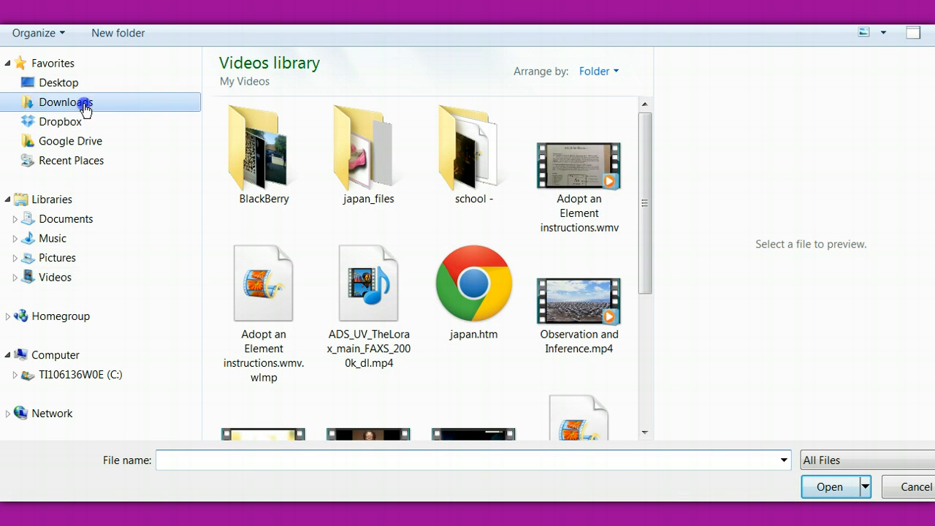
{"action": "left_click", "coordinate": [883, 5]}
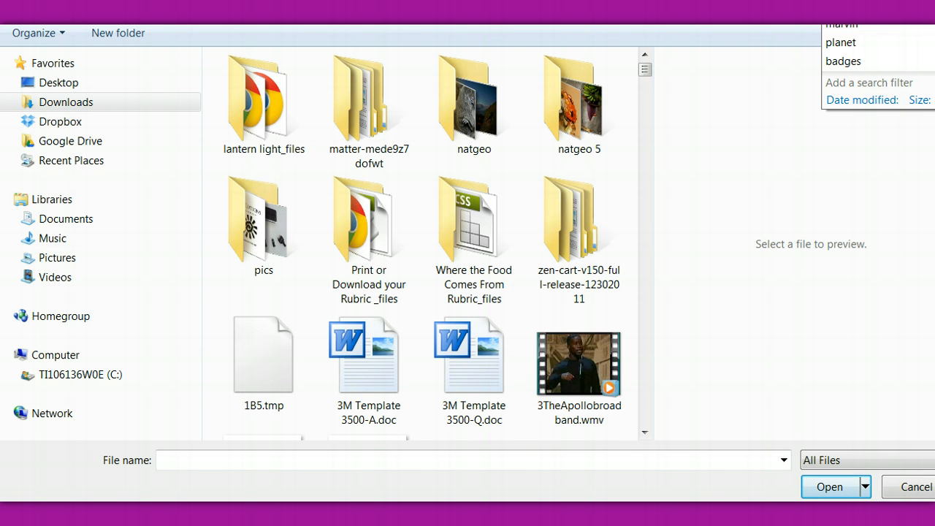
{"action": "type", "text": "planets"}
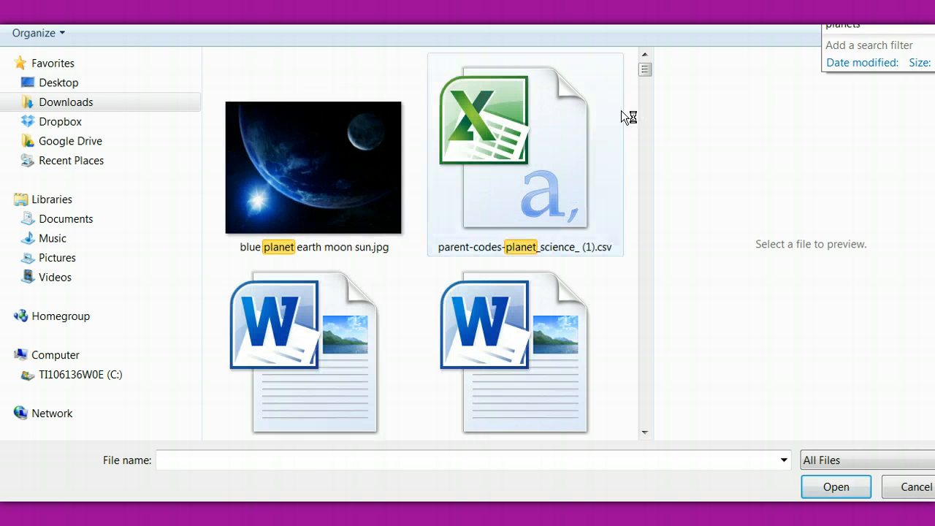
{"action": "left_click", "coordinate": [316, 180]}
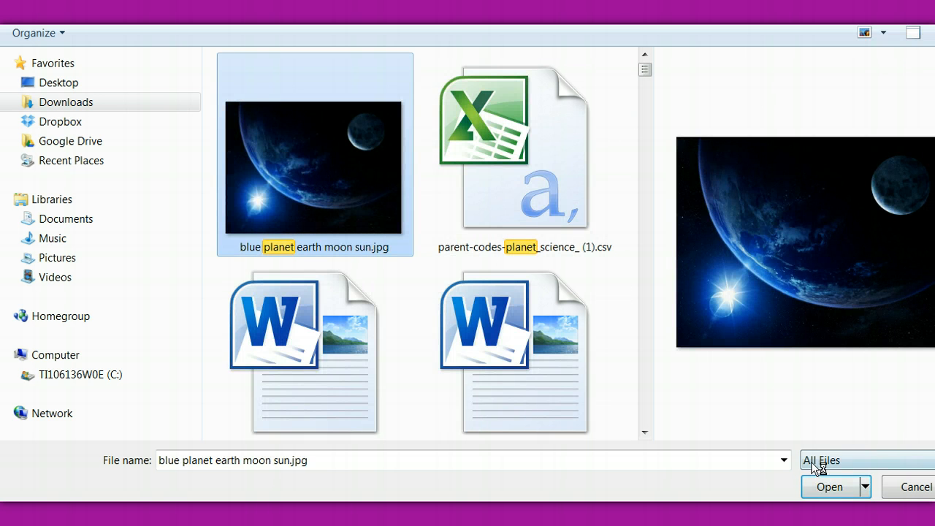
{"action": "left_click", "coordinate": [830, 487]}
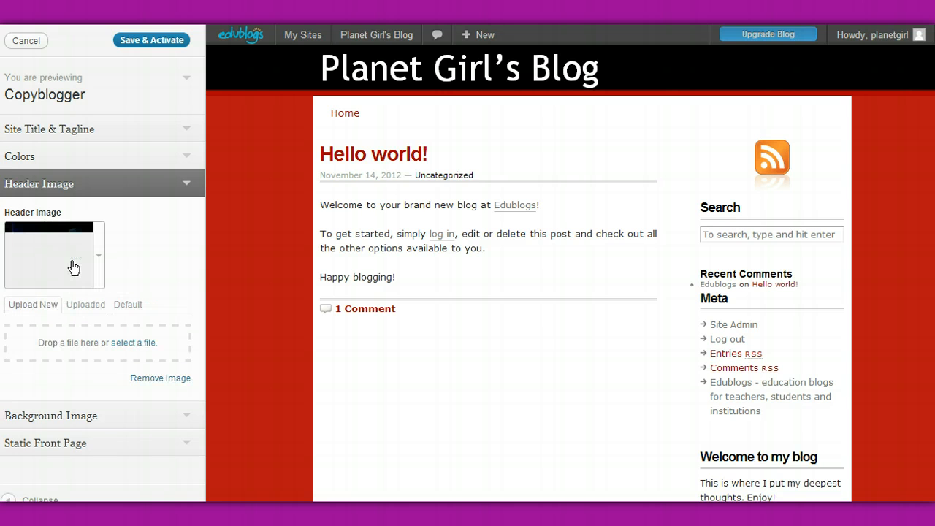
{"action": "left_click", "coordinate": [73, 267]}
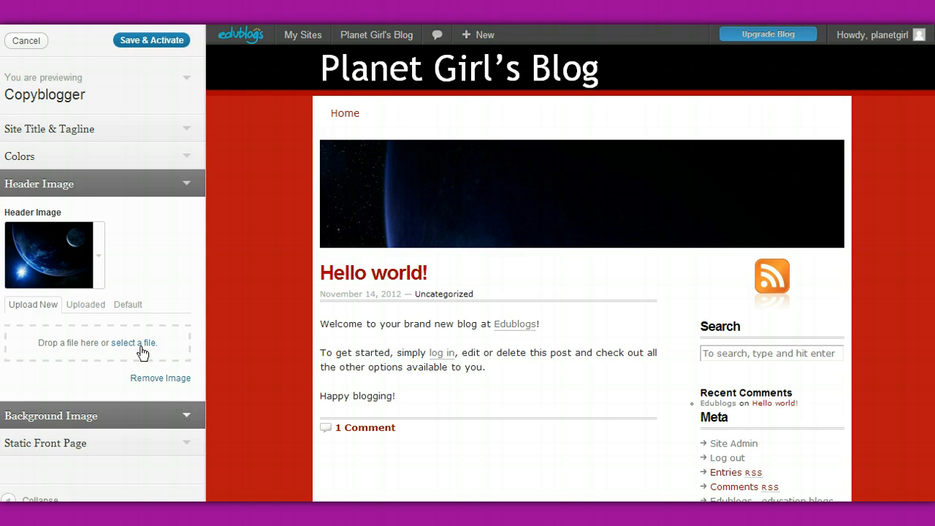
Upload "blue planet earth moon sun.jpg" as the blog's background image.
{"action": "left_click", "coordinate": [185, 418]}
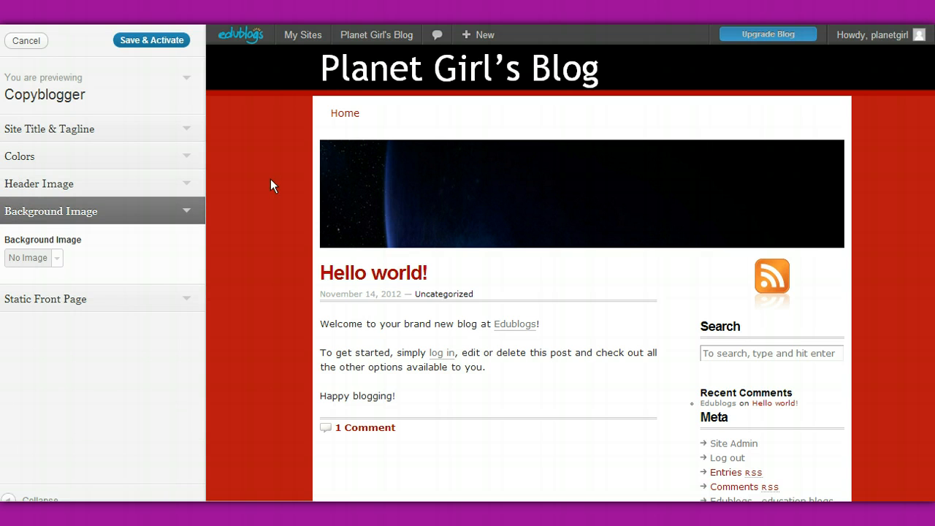
{"action": "left_click", "coordinate": [57, 257]}
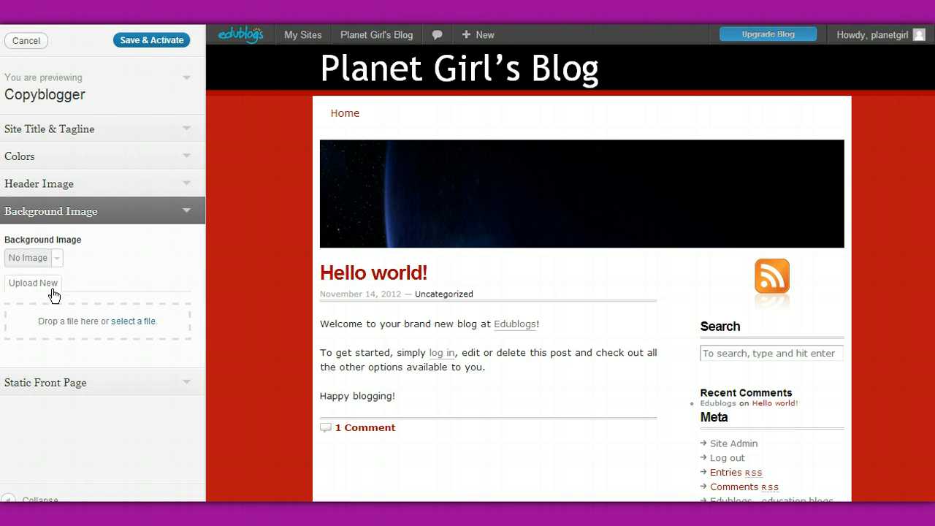
{"action": "left_click", "coordinate": [132, 321]}
{"action": "left_click", "coordinate": [278, 204]}
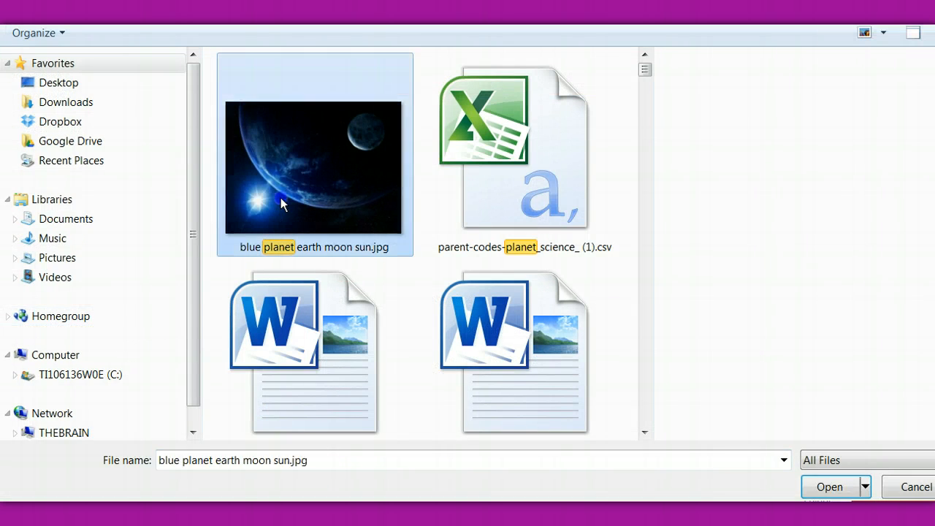
{"action": "left_click", "coordinate": [816, 488]}
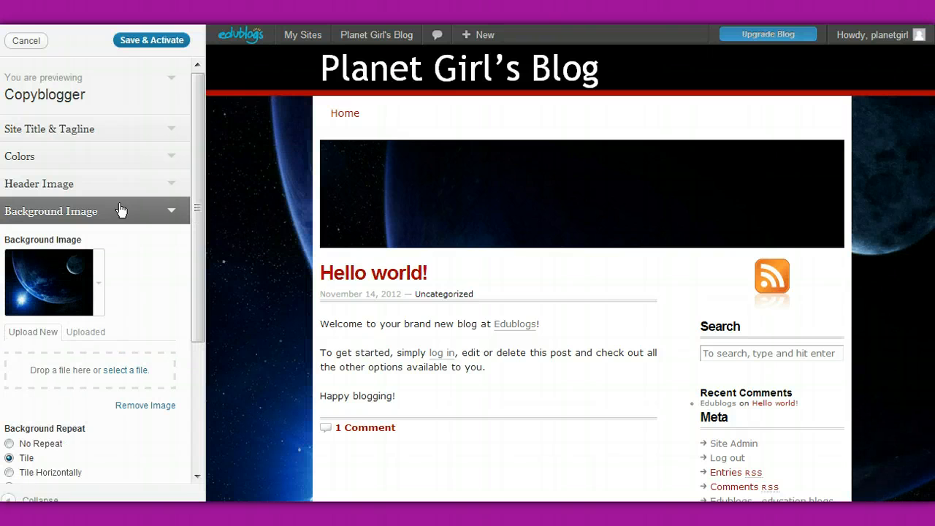
Remove the header image from the previewed theme.
{"action": "left_click", "coordinate": [170, 185]}
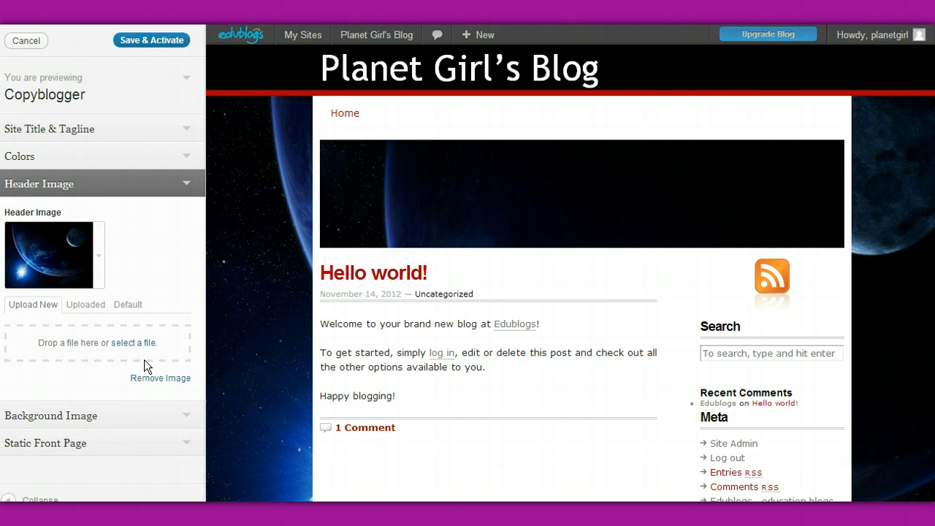
{"action": "left_click", "coordinate": [151, 379]}
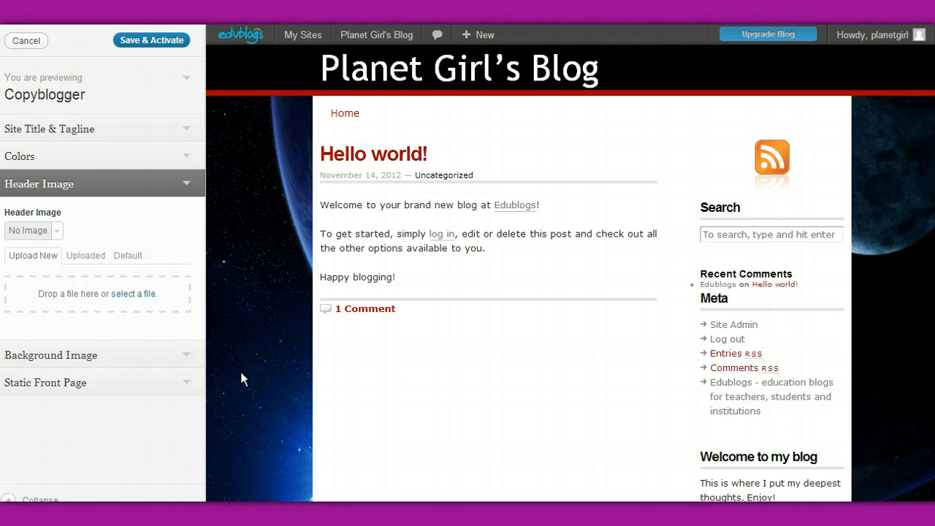
Try the Tile Horizontally and Tile Vertically repeat options for the background image, and set it back to Tile.
{"action": "left_click", "coordinate": [187, 357]}
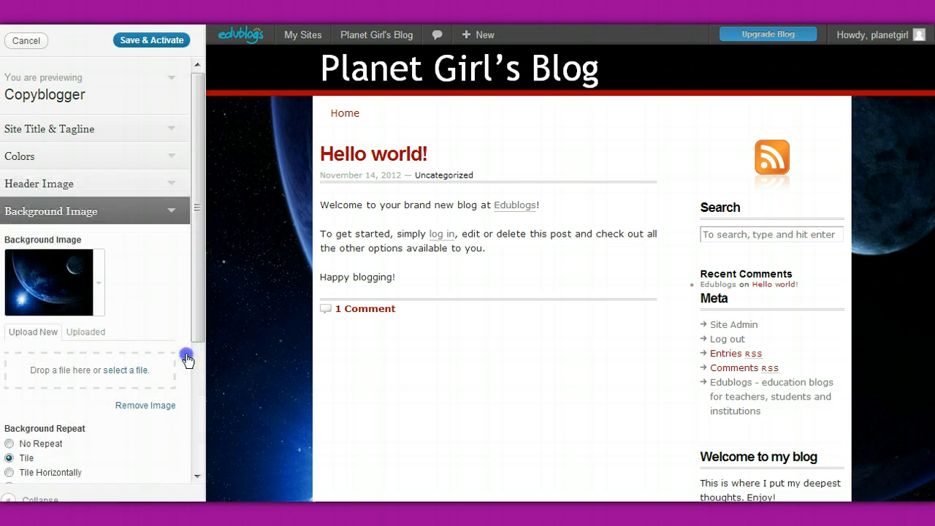
{"action": "left_click", "coordinate": [198, 477]}
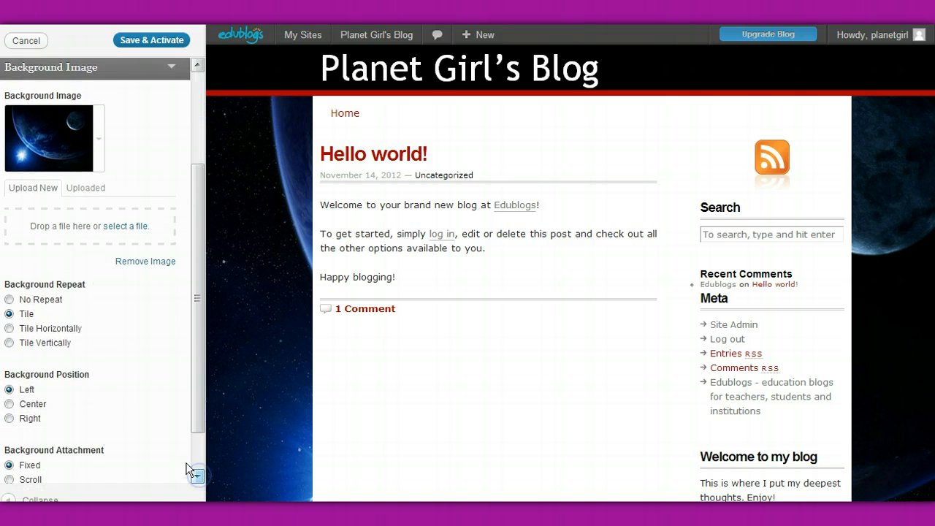
{"action": "left_click", "coordinate": [9, 314]}
{"action": "left_click", "coordinate": [8, 329]}
{"action": "left_click", "coordinate": [9, 344]}
{"action": "left_click", "coordinate": [9, 313]}
Set the background image position to Center and look over the previewed blog page.
{"action": "left_click", "coordinate": [9, 405]}
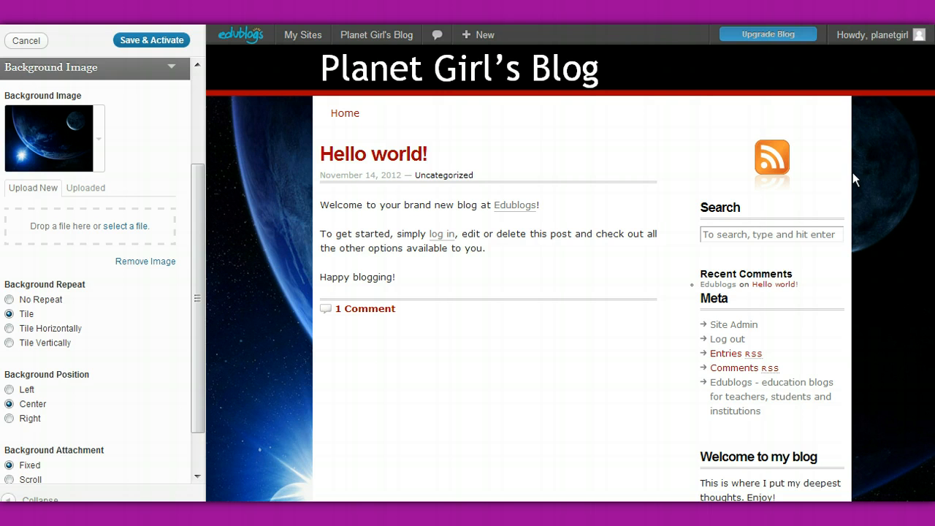
{"action": "scroll", "coordinate": [570, 272], "scroll_direction": "down", "scroll_amount": 3}
{"action": "scroll", "coordinate": [569, 272], "scroll_direction": "up", "scroll_amount": 3}
{"action": "scroll", "coordinate": [570, 272], "scroll_direction": "down", "scroll_amount": 3}
{"action": "scroll", "coordinate": [569, 272], "scroll_direction": "up", "scroll_amount": 2}
{"action": "scroll", "coordinate": [570, 272], "scroll_direction": "down", "scroll_amount": 2}
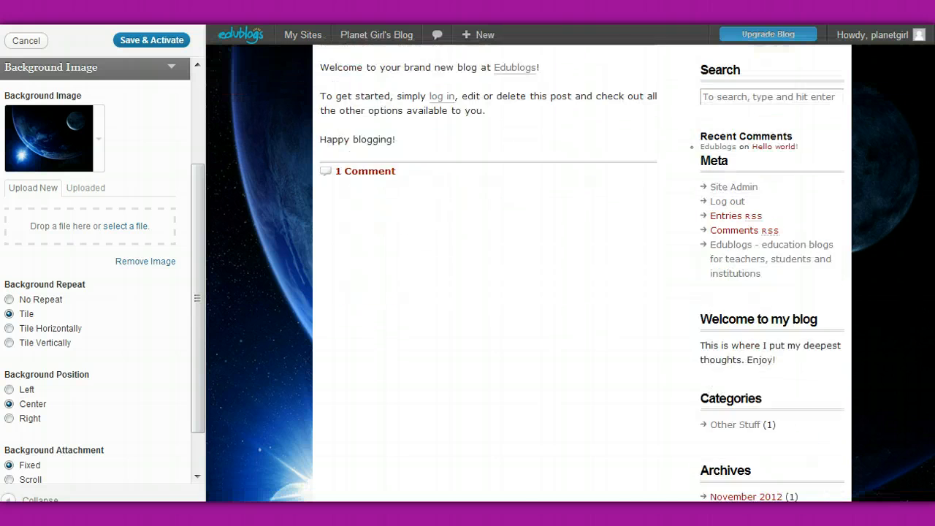
Try the Scroll option for the background attachment against the previewed page, and set it back to Fixed.
{"action": "scroll", "coordinate": [570, 272], "scroll_direction": "up", "scroll_amount": 3}
{"action": "scroll", "coordinate": [570, 272], "scroll_direction": "down", "scroll_amount": 3}
{"action": "scroll", "coordinate": [570, 272], "scroll_direction": "up", "scroll_amount": 3}
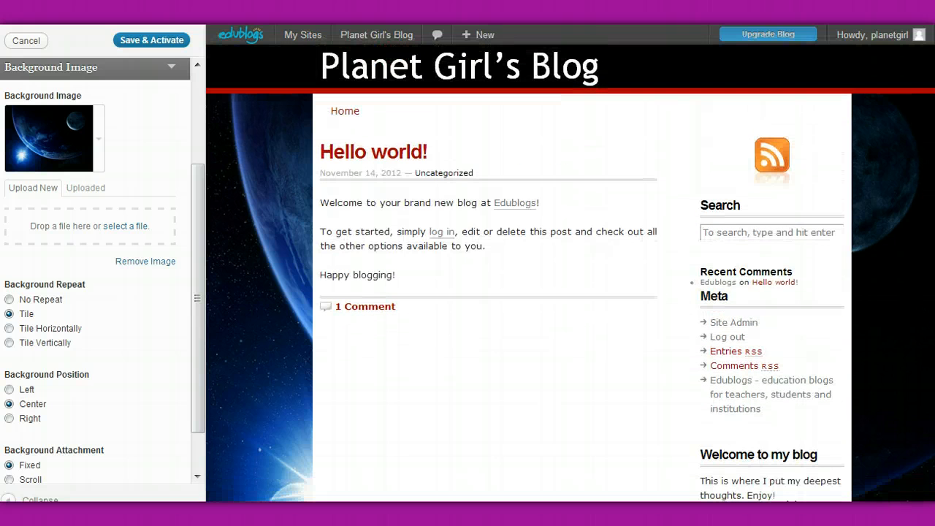
{"action": "left_click", "coordinate": [10, 480]}
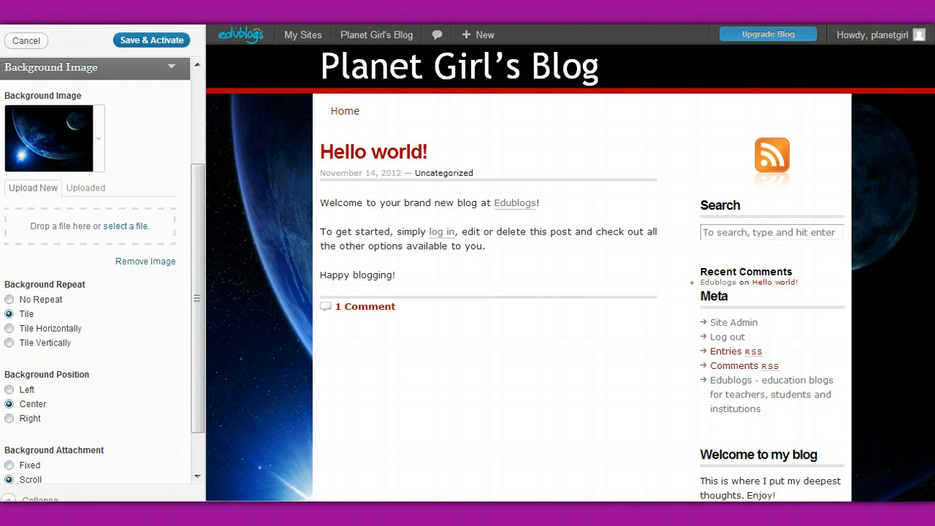
{"action": "scroll", "coordinate": [570, 272], "scroll_direction": "down", "scroll_amount": 3}
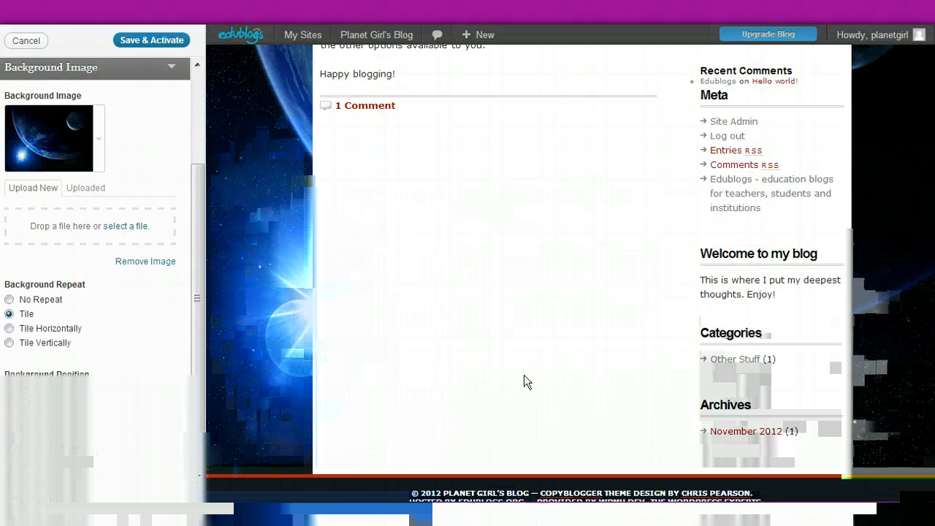
{"action": "left_click", "coordinate": [12, 466]}
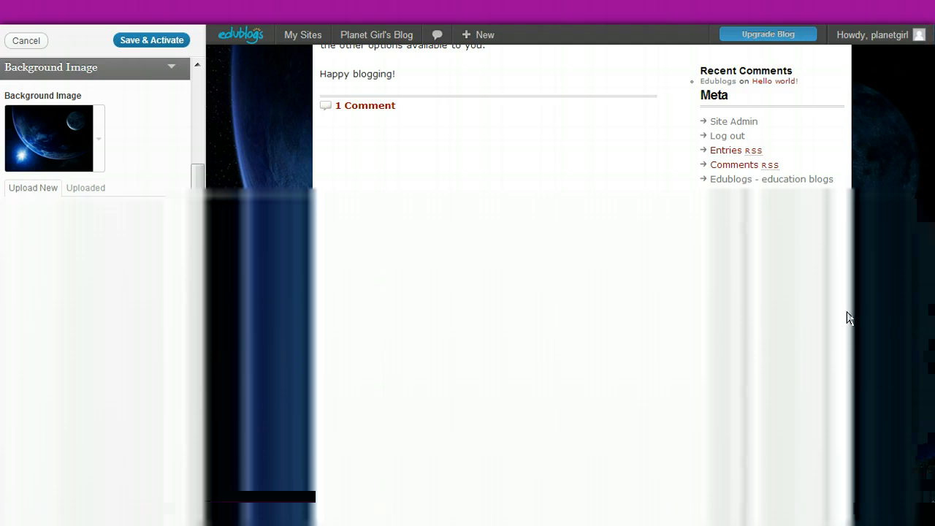
{"action": "scroll", "coordinate": [570, 274], "scroll_direction": "up", "scroll_amount": 3}
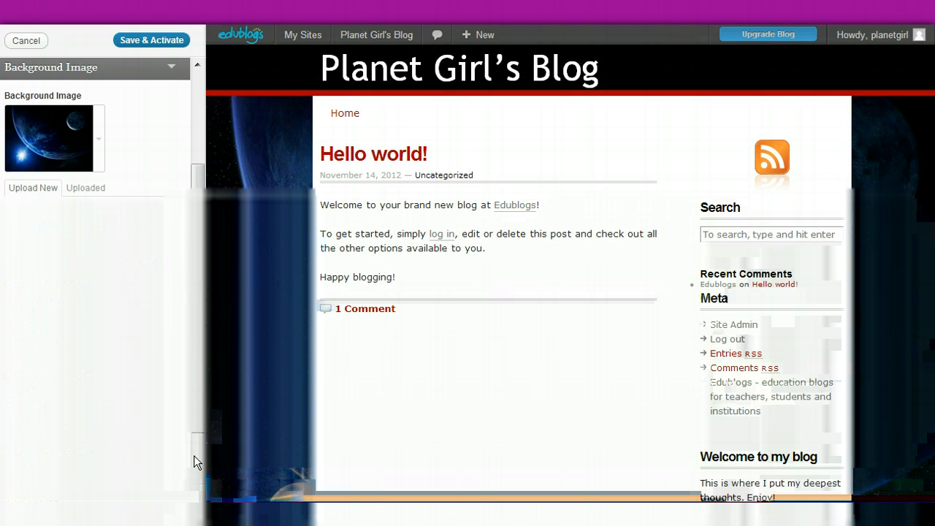
Open the Static Front Page settings of the previewed theme to check what the front page displays.
{"action": "left_click", "coordinate": [201, 475]}
{"action": "left_click", "coordinate": [201, 475]}
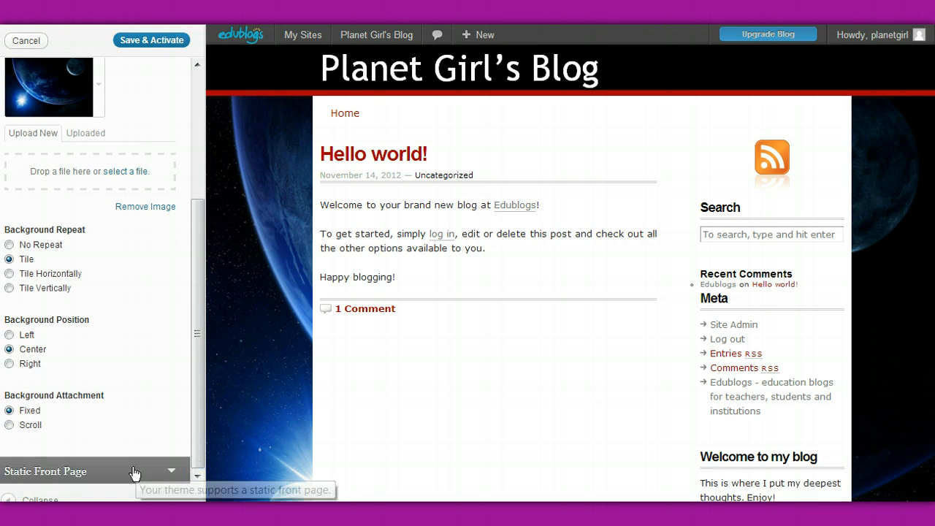
{"action": "left_click", "coordinate": [170, 473]}
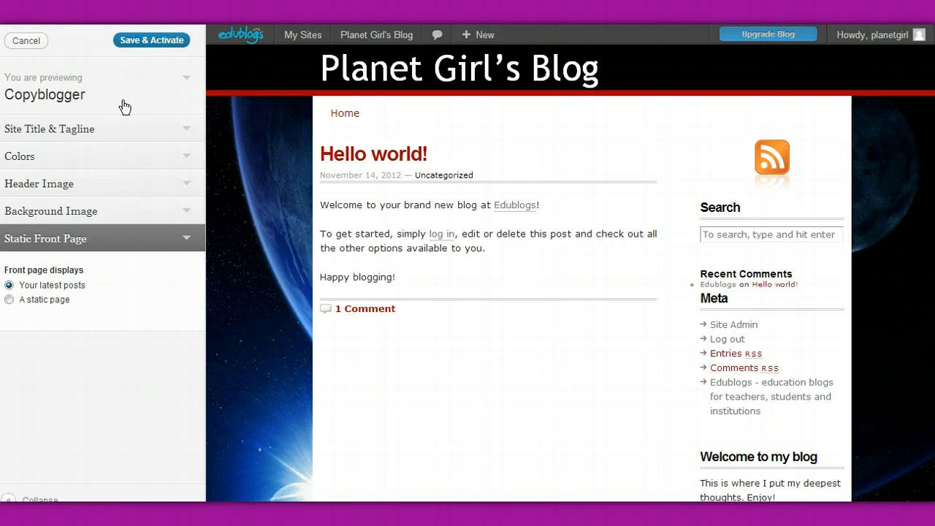
Save and activate the customized Copyblogger theme, and visit the live blog to look over the whole page.
{"action": "left_click", "coordinate": [154, 41]}
{"action": "left_click", "coordinate": [25, 41]}
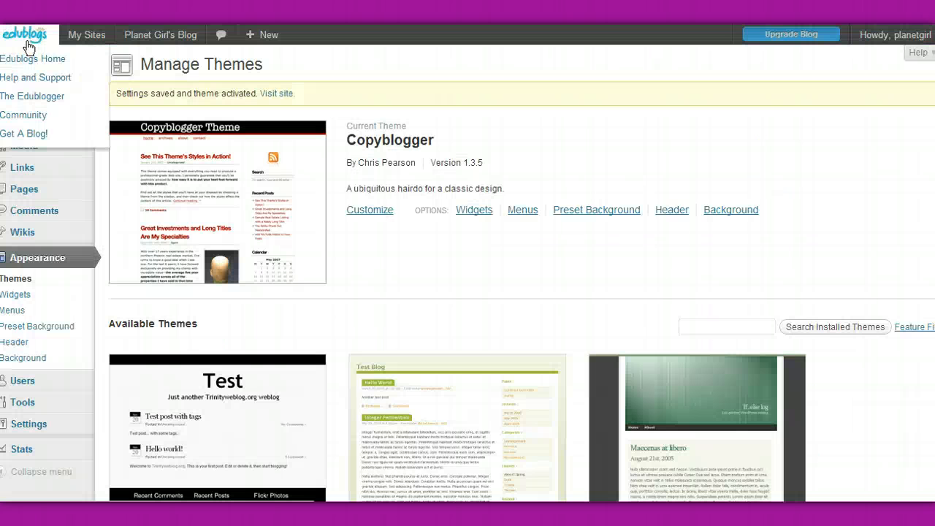
{"action": "mouse_move", "coordinate": [173, 42]}
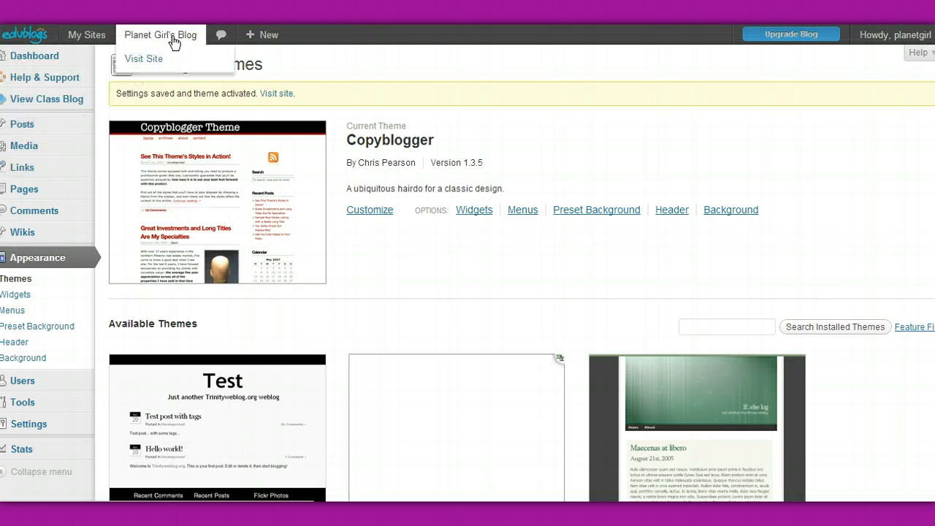
{"action": "left_click", "coordinate": [146, 65]}
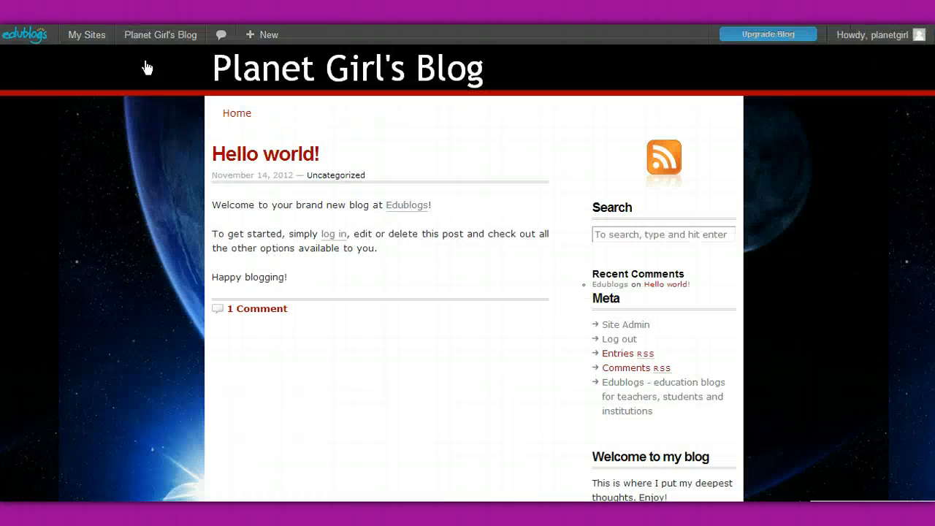
{"action": "scroll", "coordinate": [803, 234], "scroll_direction": "down", "scroll_amount": 2}
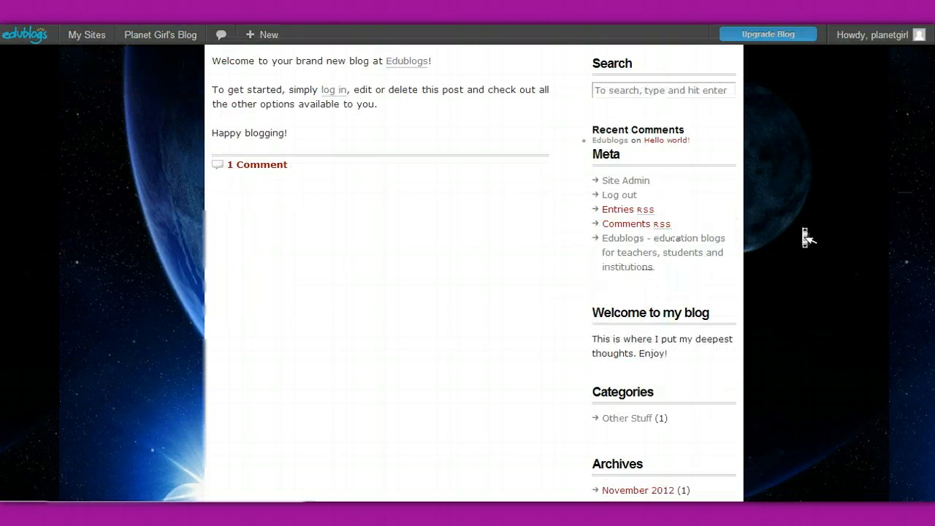
{"action": "scroll", "coordinate": [804, 233], "scroll_direction": "down", "scroll_amount": 1}
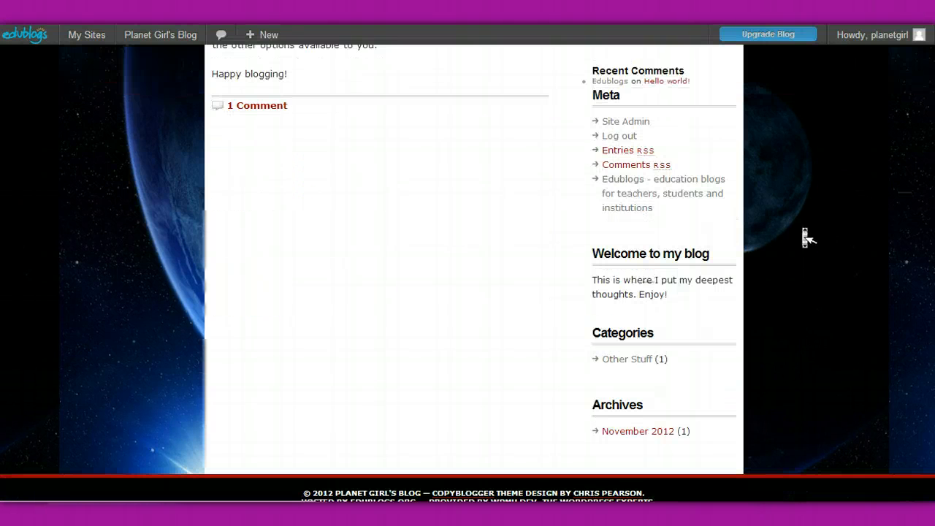
{"action": "scroll", "coordinate": [803, 233], "scroll_direction": "up", "scroll_amount": 3}
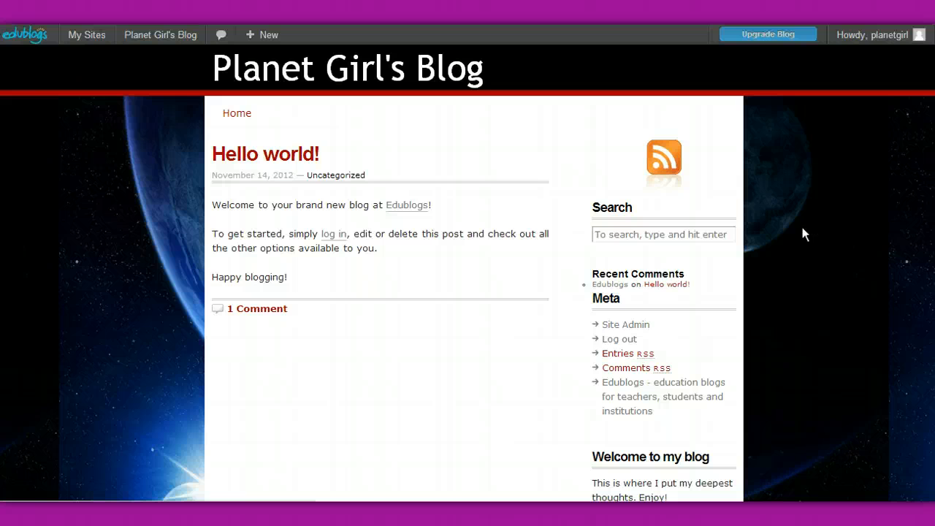